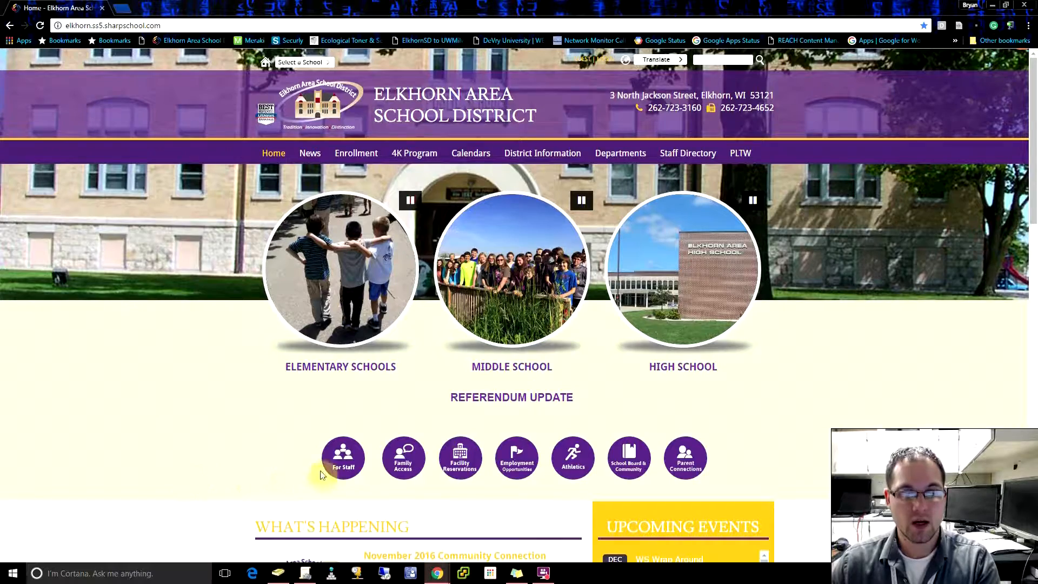
# Step: Open the Conference - Mileage/Lodging/Meals Reimbursement form from the staff Business & Employee Services accounting forms and start the filling wizard
pyautogui.click(344, 460)
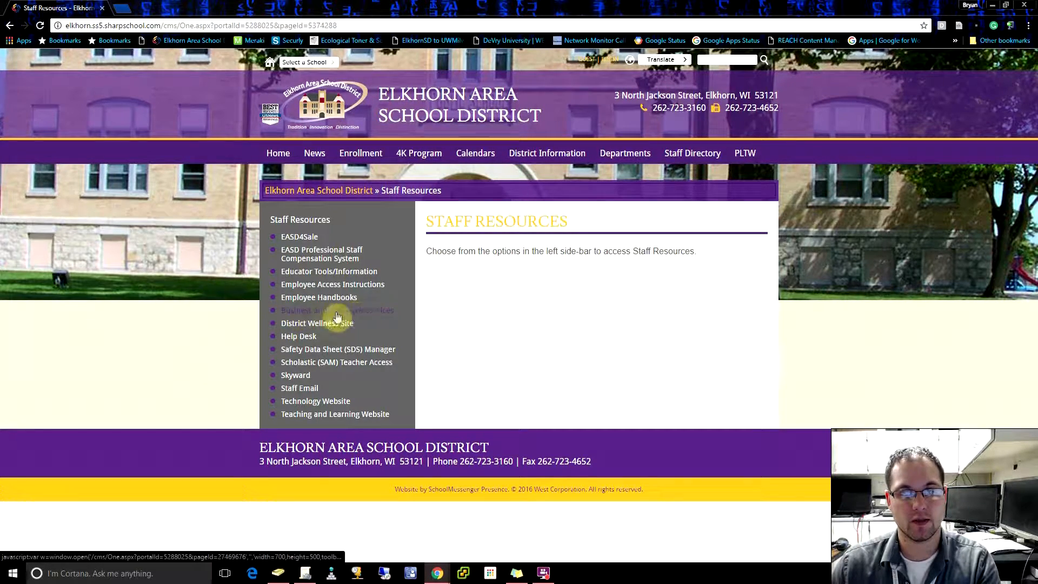
pyautogui.click(377, 313)
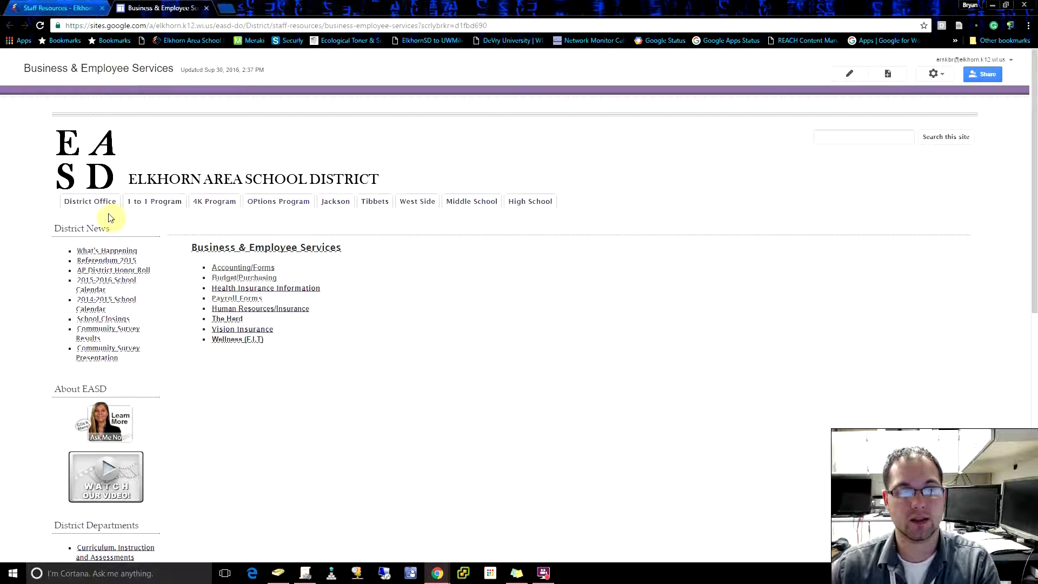
pyautogui.click(248, 271)
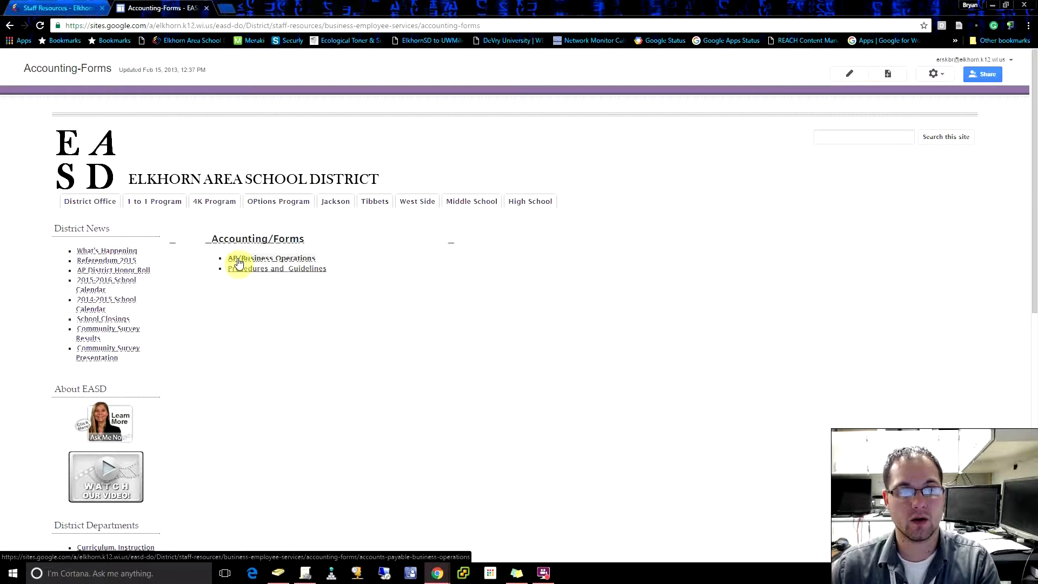
pyautogui.click(268, 261)
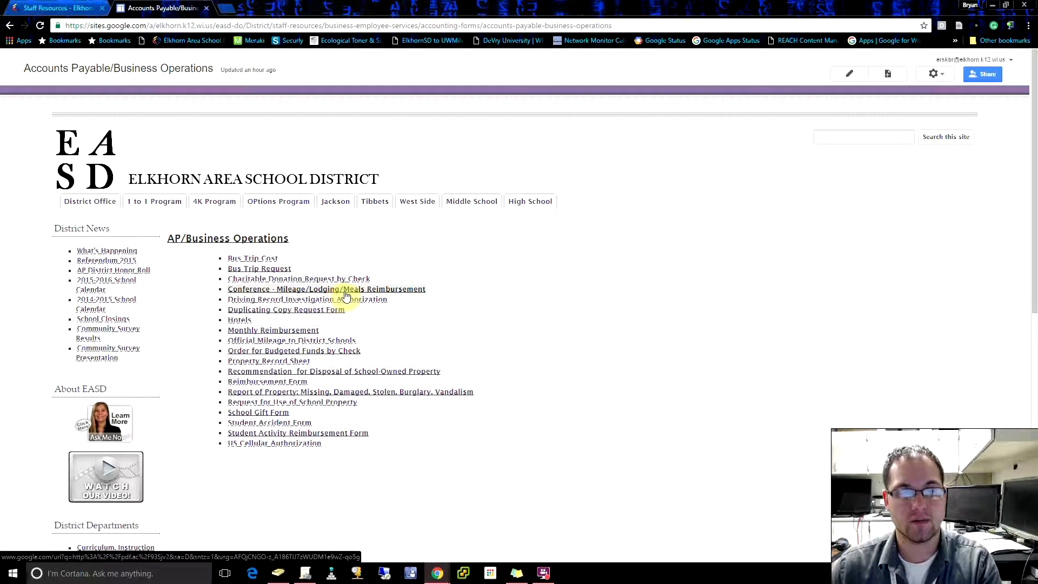
pyautogui.click(381, 295)
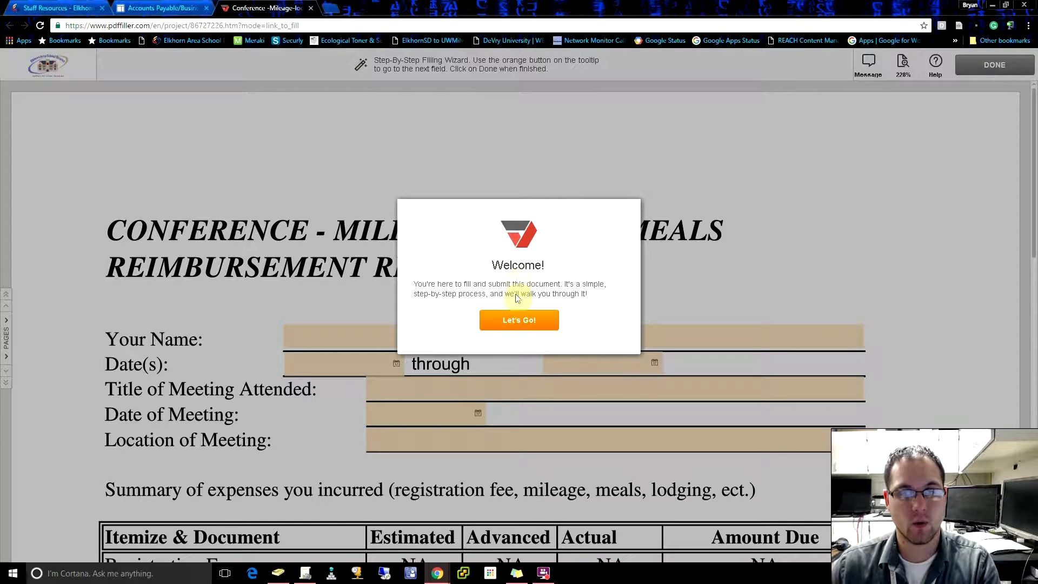
pyautogui.click(517, 322)
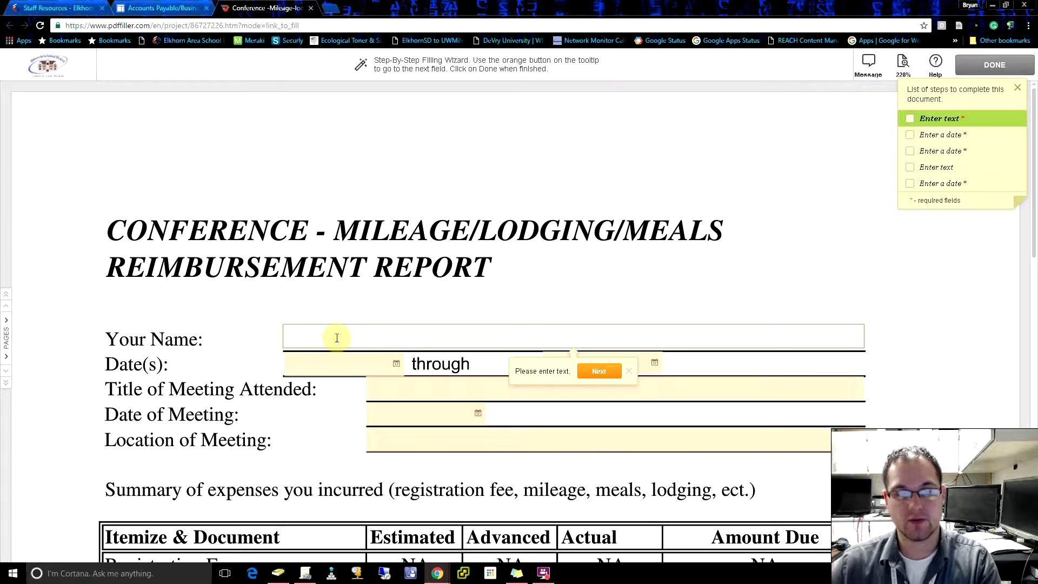
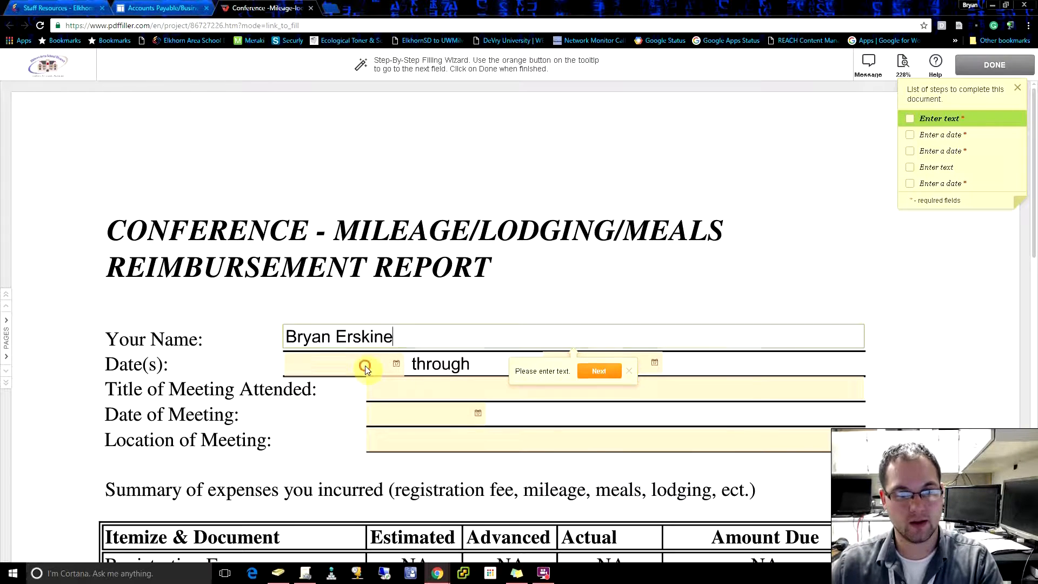
# Step: Enter the employee's full name and set the starting date of the report to 12/06/2016
pyautogui.click(365, 366)
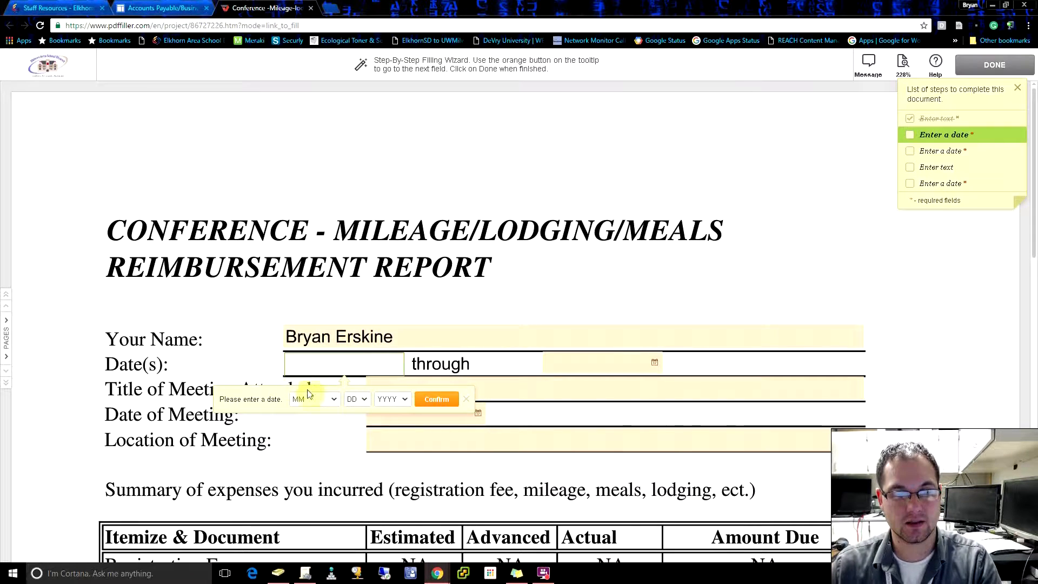
pyautogui.click(334, 401)
pyautogui.moveTo(337, 428); pyautogui.dragTo(337, 476)
pyautogui.click(316, 481)
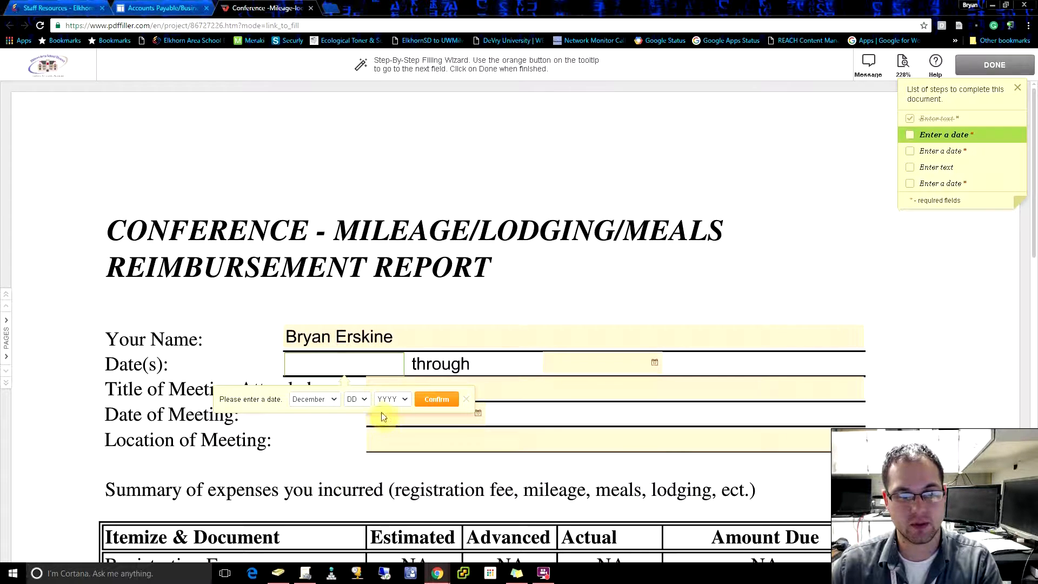
pyautogui.click(358, 399)
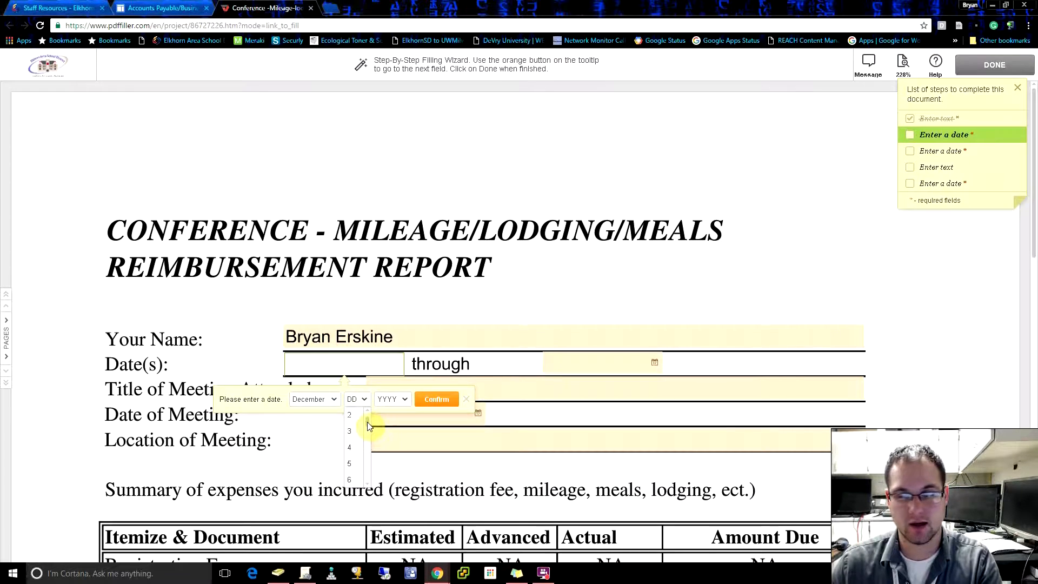
pyautogui.click(349, 480)
pyautogui.click(390, 399)
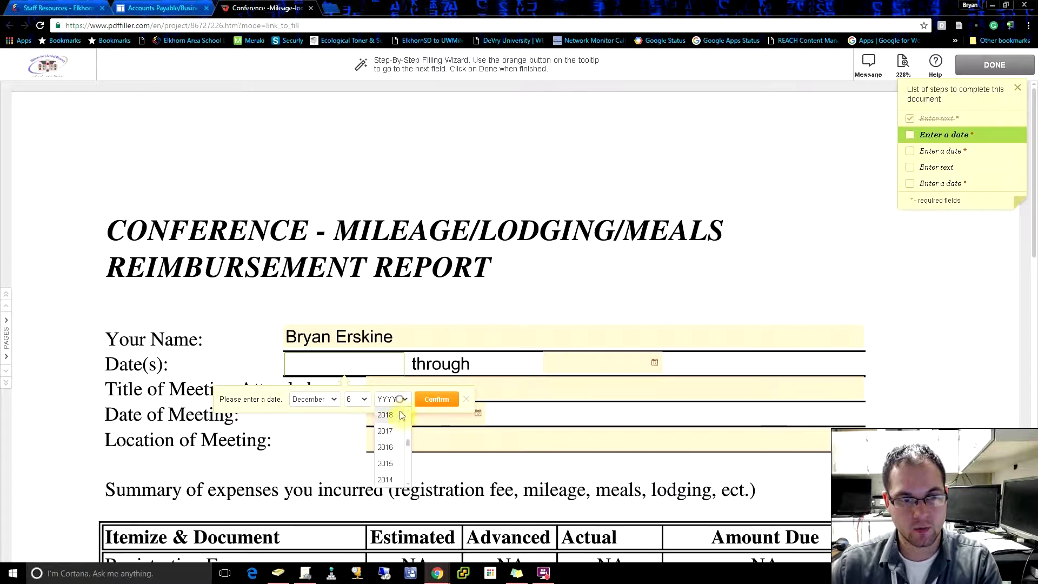
pyautogui.click(388, 447)
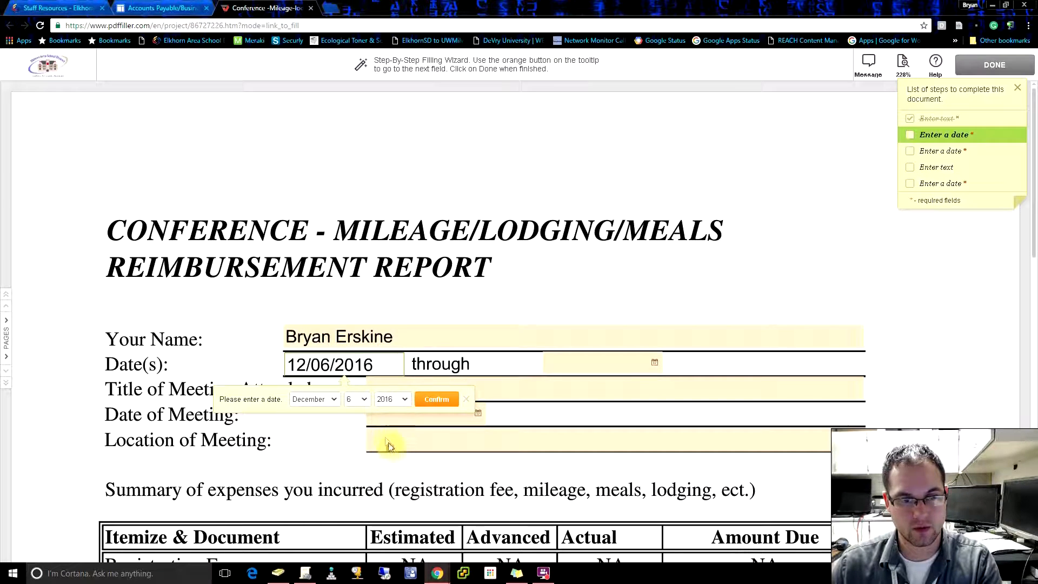
pyautogui.click(437, 399)
# Step: Set the ending date of the report's date range to 12/07/2016
pyautogui.click(594, 397)
pyautogui.moveTo(596, 426); pyautogui.dragTo(598, 476)
pyautogui.click(568, 478)
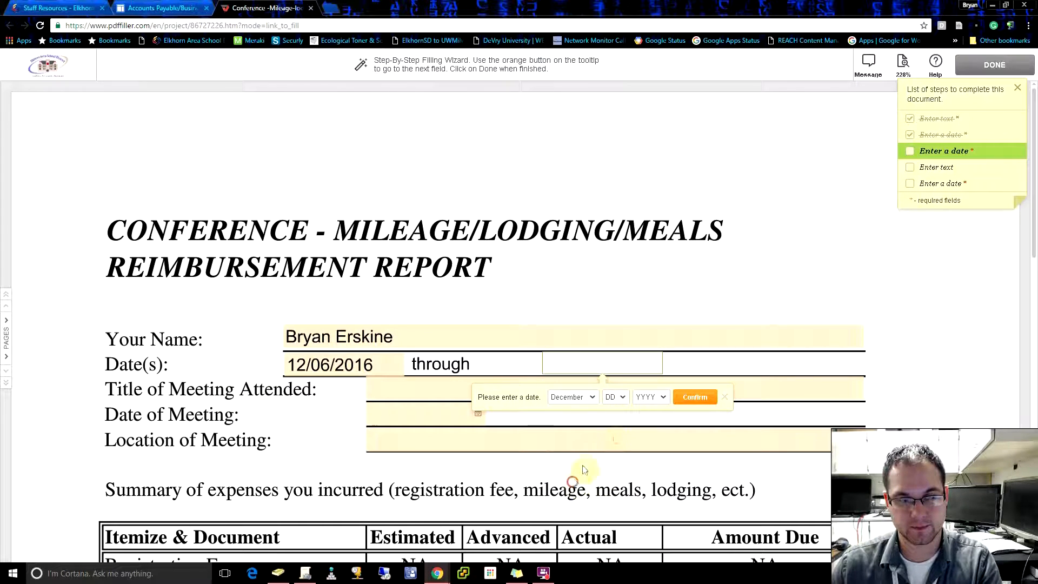
pyautogui.click(620, 397)
pyautogui.moveTo(626, 420); pyautogui.dragTo(626, 433)
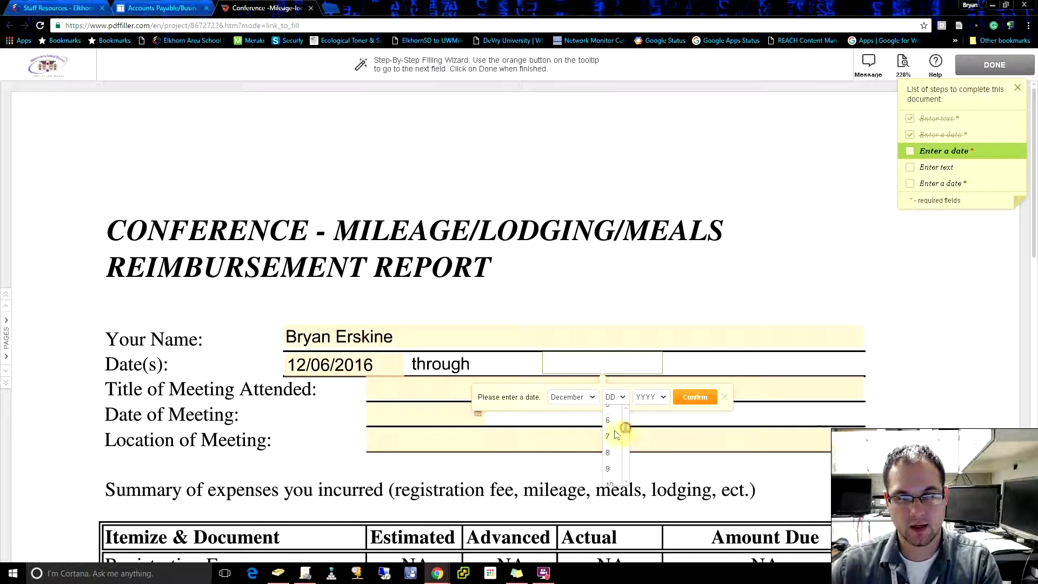
pyautogui.click(607, 436)
pyautogui.click(651, 396)
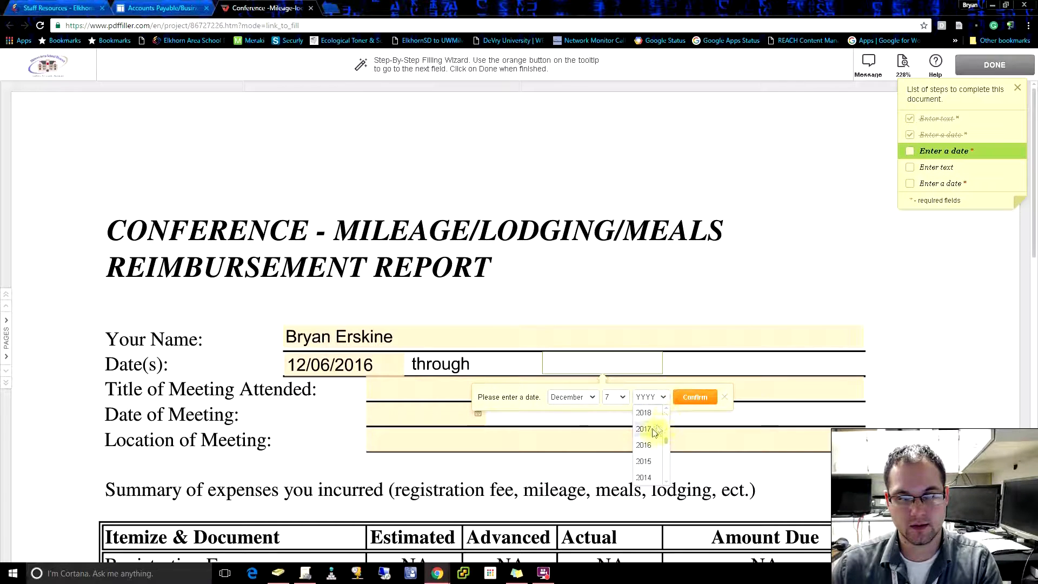
pyautogui.click(646, 445)
pyautogui.click(694, 397)
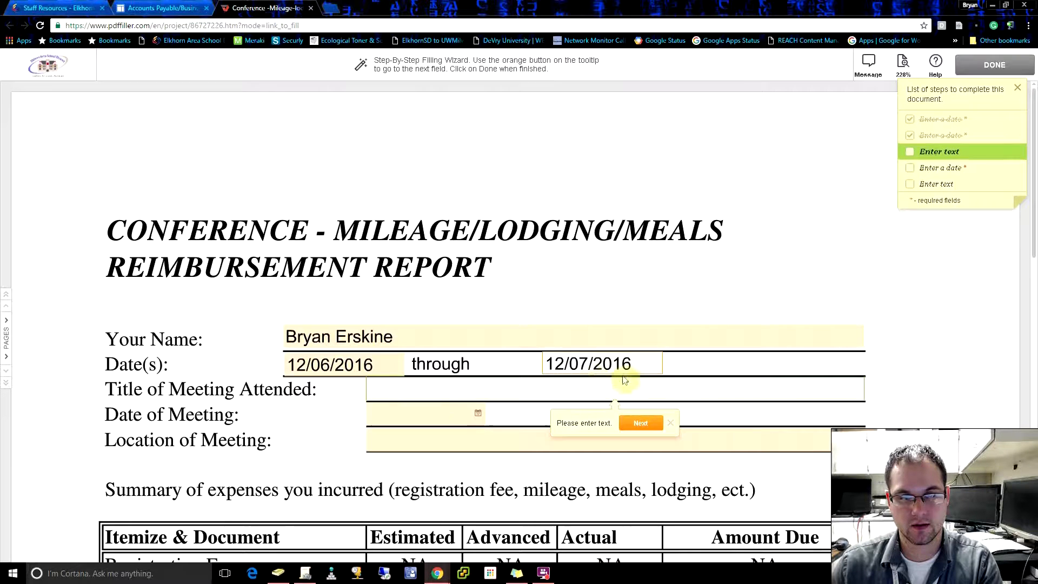
# Step: Enter Slate as the title of the meeting attended and set the date of meeting to 12/06/2016
pyautogui.write('Slate')
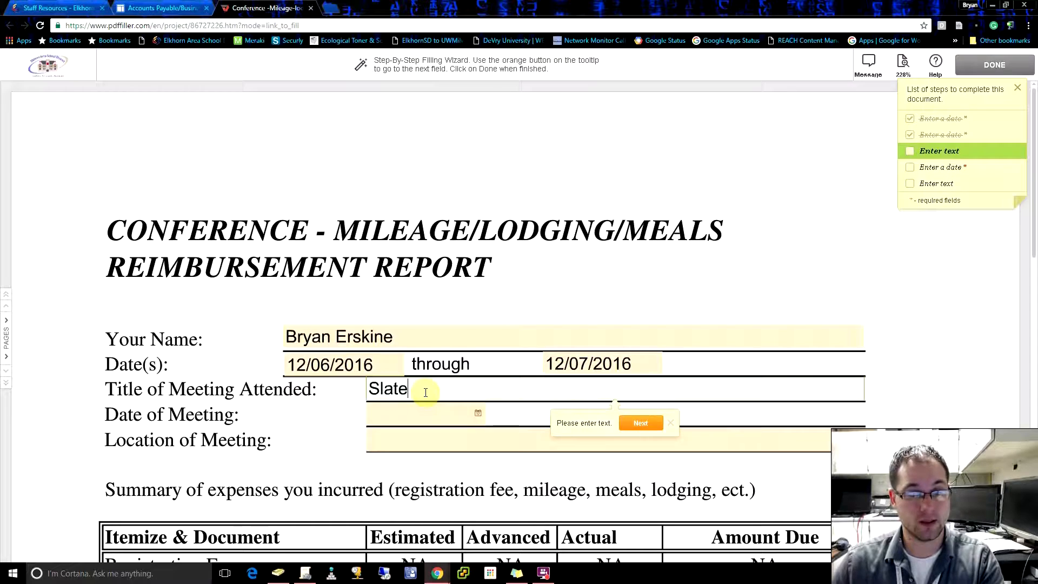
pyautogui.click(435, 413)
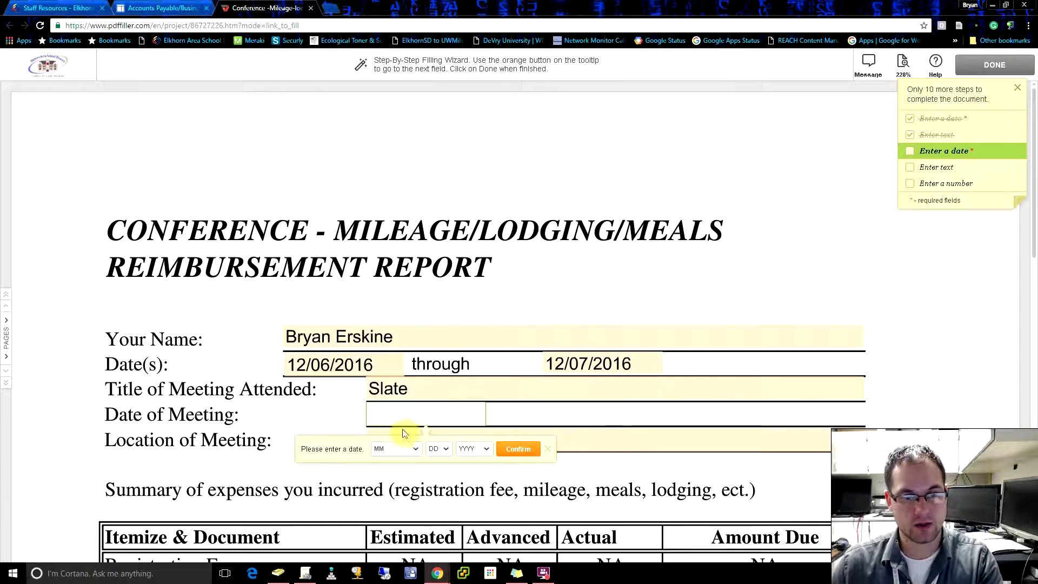
pyautogui.click(416, 448)
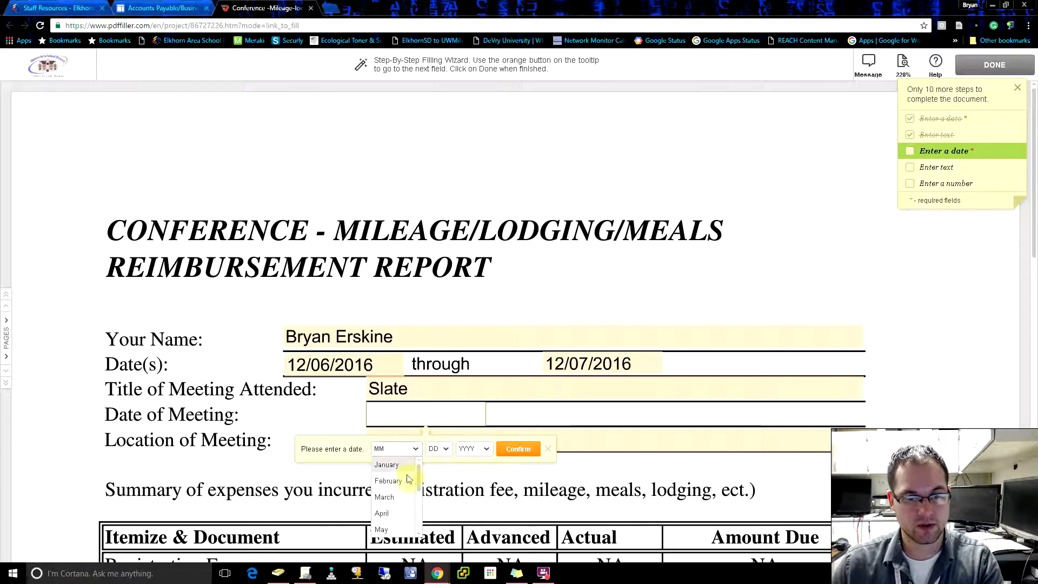
pyautogui.moveTo(418, 475); pyautogui.dragTo(417, 518)
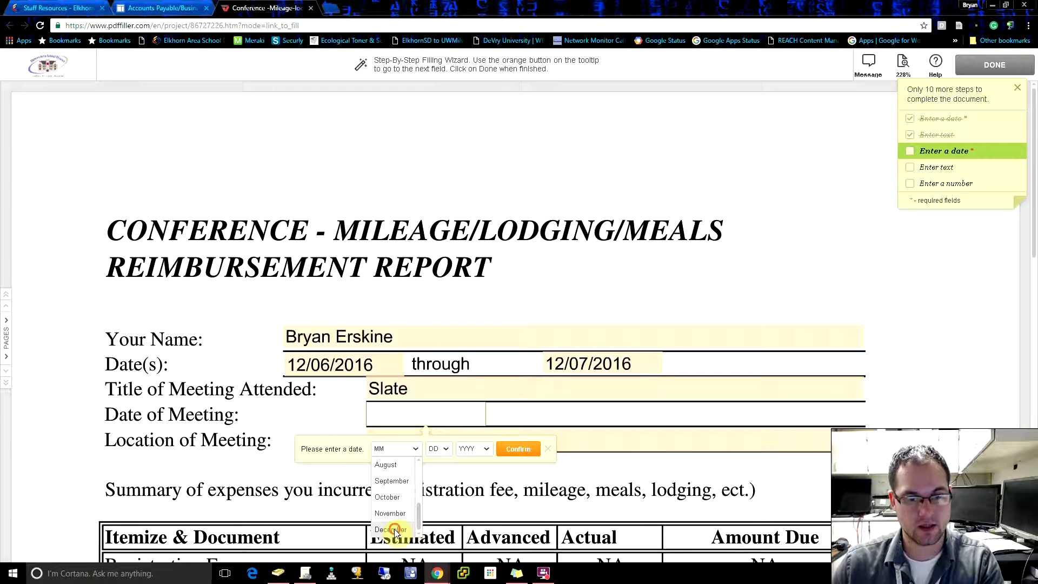
pyautogui.click(394, 530)
pyautogui.click(445, 448)
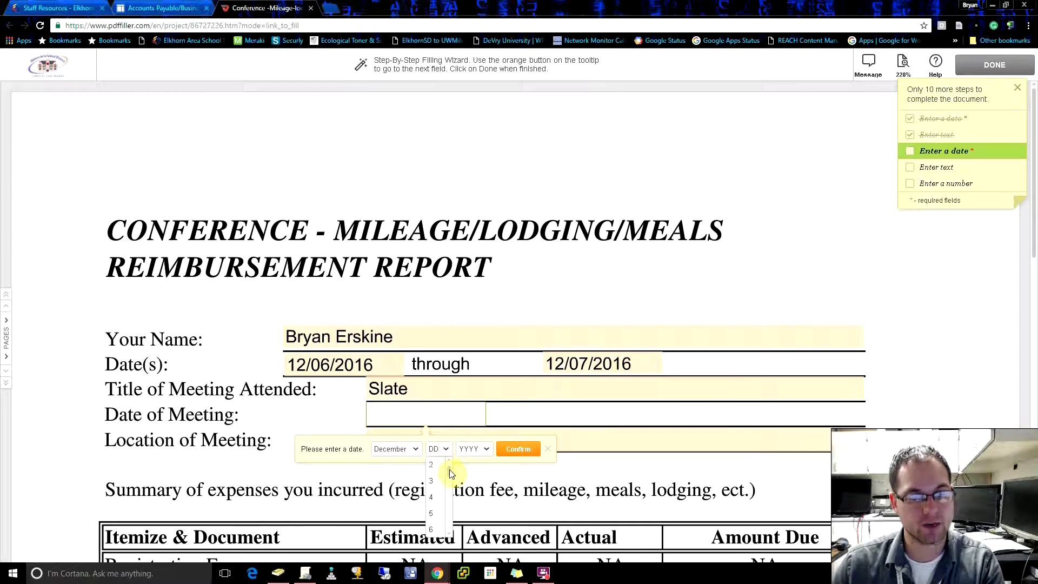
pyautogui.scroll(-1, 449, 469)
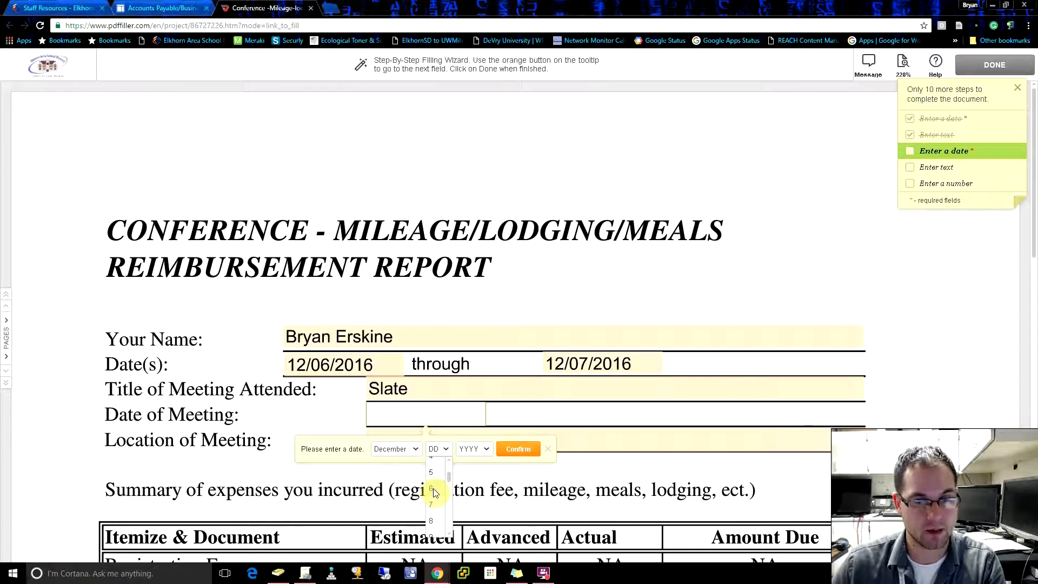
pyautogui.click(433, 488)
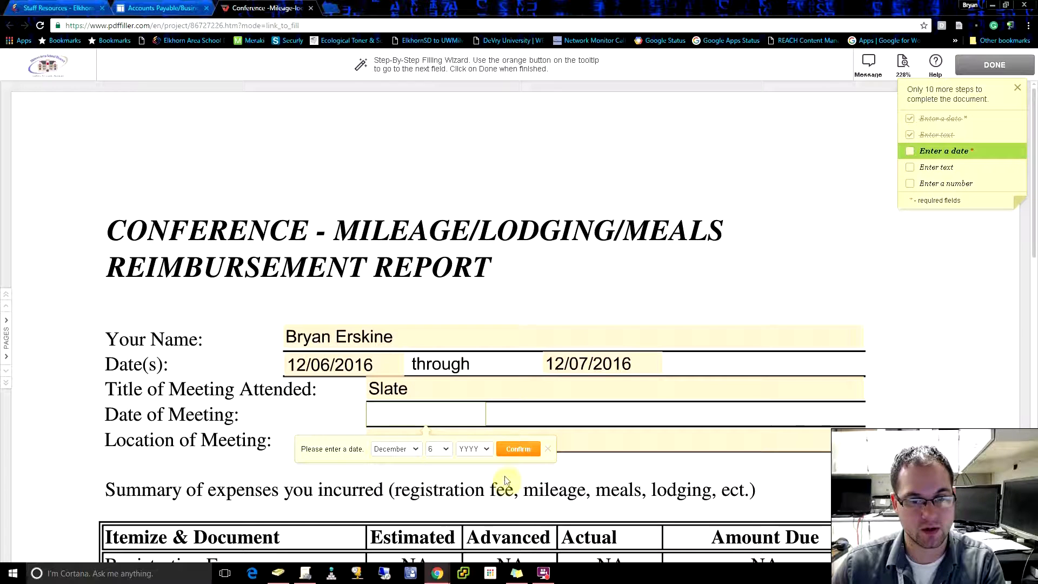
pyautogui.click(485, 449)
pyautogui.click(467, 496)
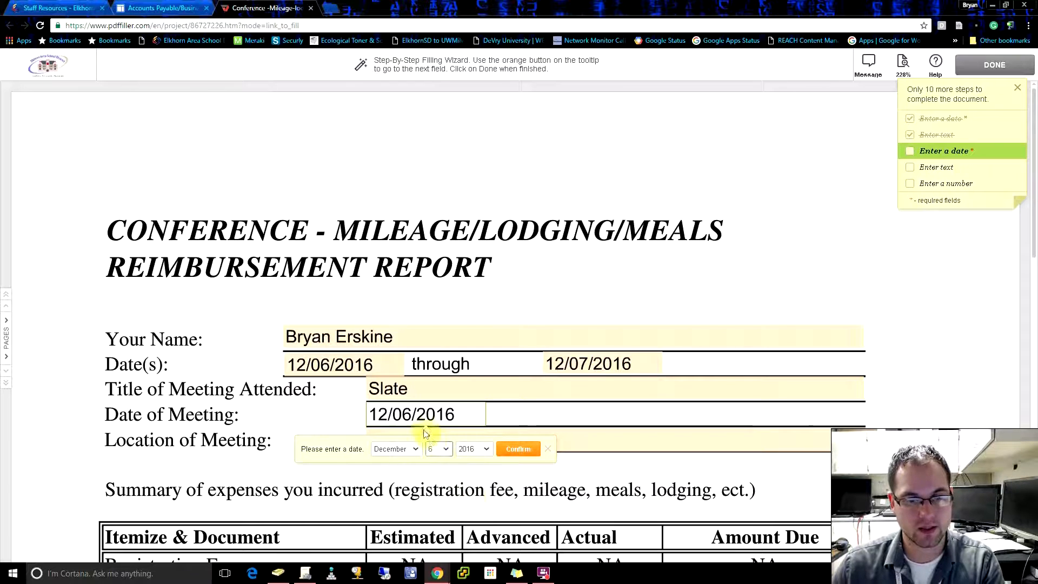
pyautogui.click(527, 457)
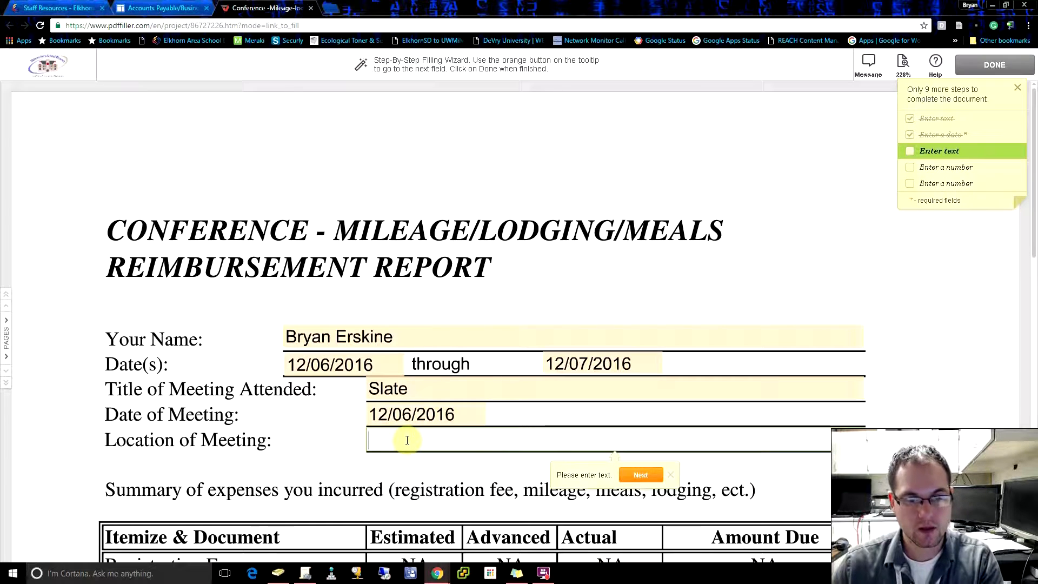
# Step: Enter Wisconsin Dells, WI as the location of the meeting
pyautogui.write('Wisco')
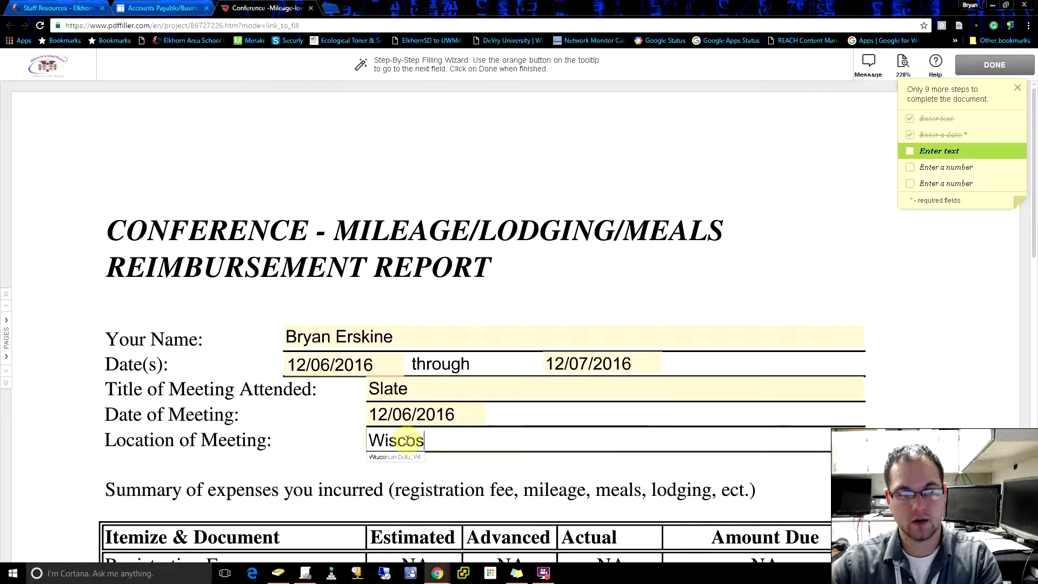
pyautogui.press('BackSpace')
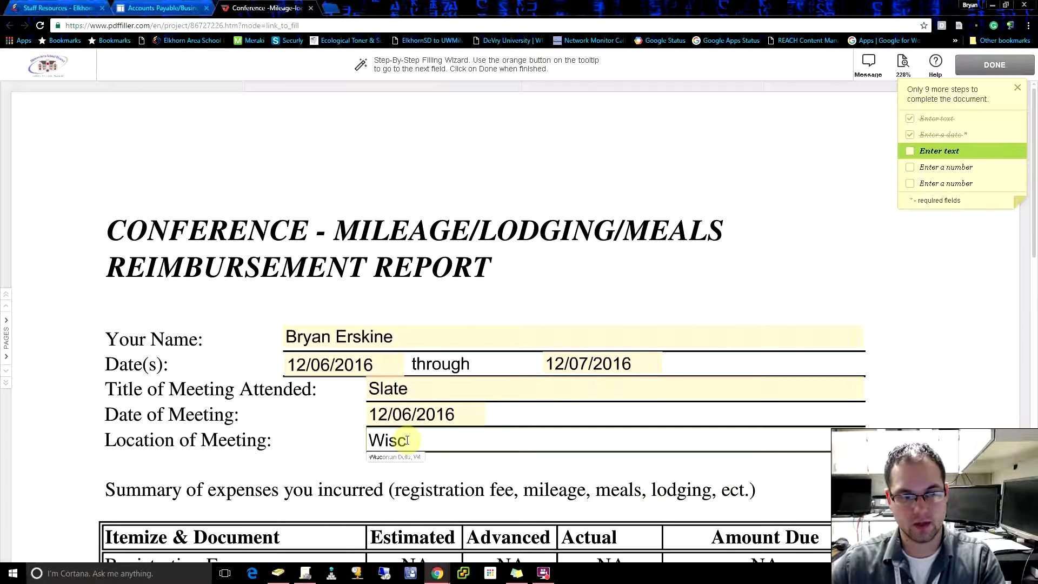
pyautogui.click(414, 457)
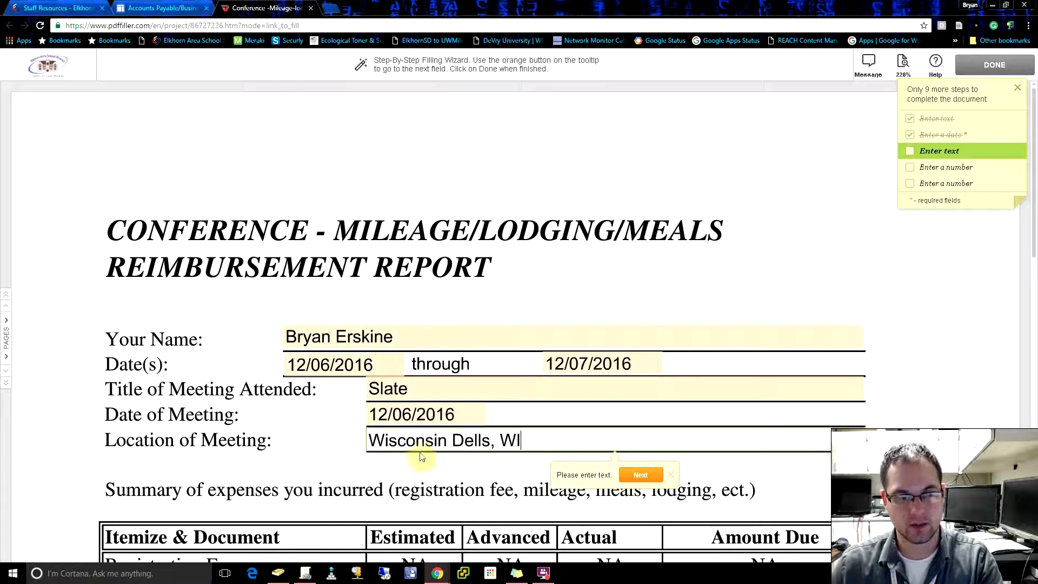
pyautogui.click(641, 475)
# Step: Enter lodging costs of 89.00 estimated and 94.54 actual in the expense table, leaving the advanced amount blank
pyautogui.scroll(-3, 561, 383)
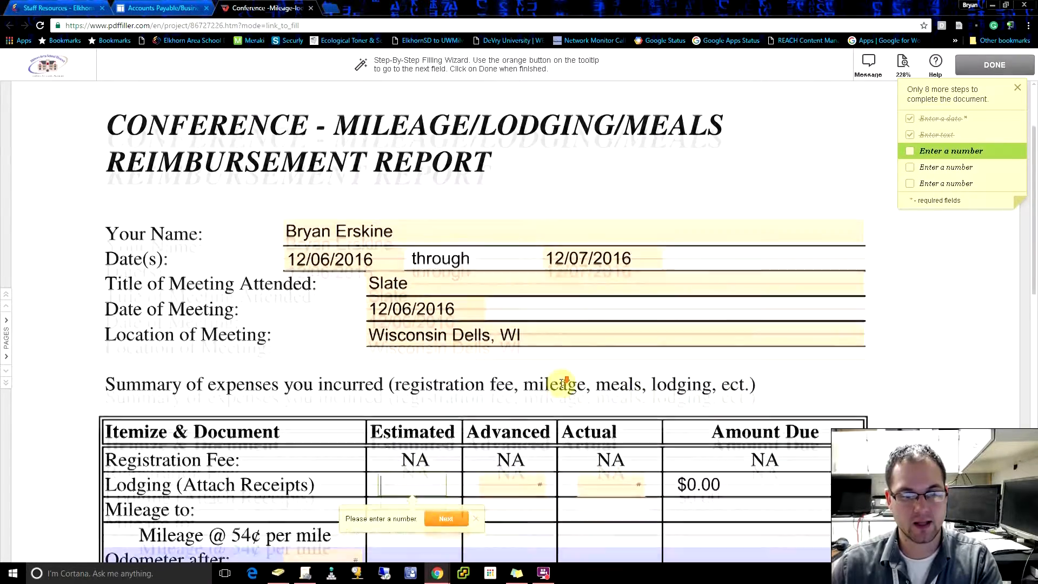
pyautogui.scroll(-2, 575, 386)
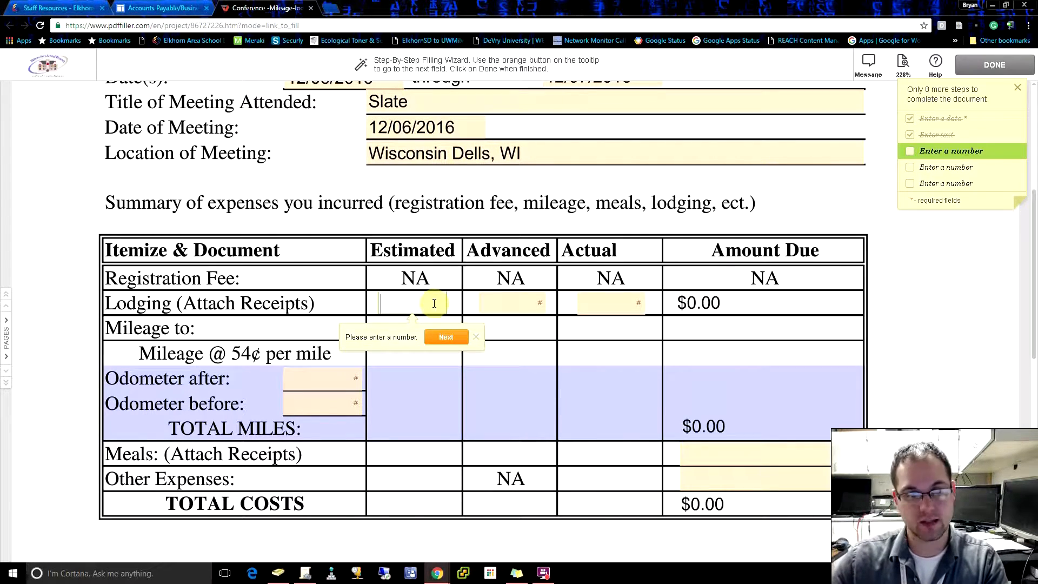
pyautogui.write('9')
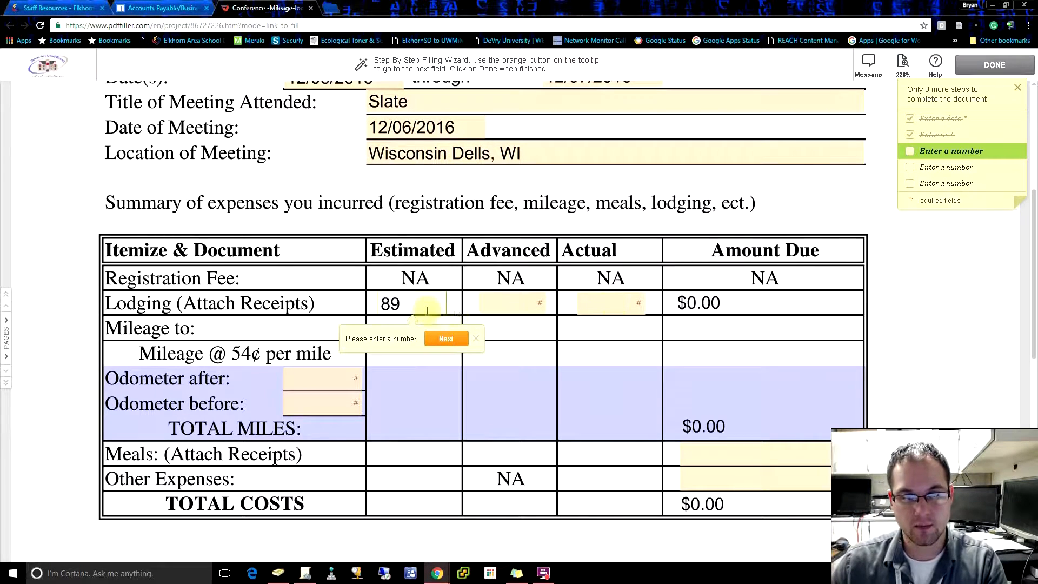
pyautogui.write('.00')
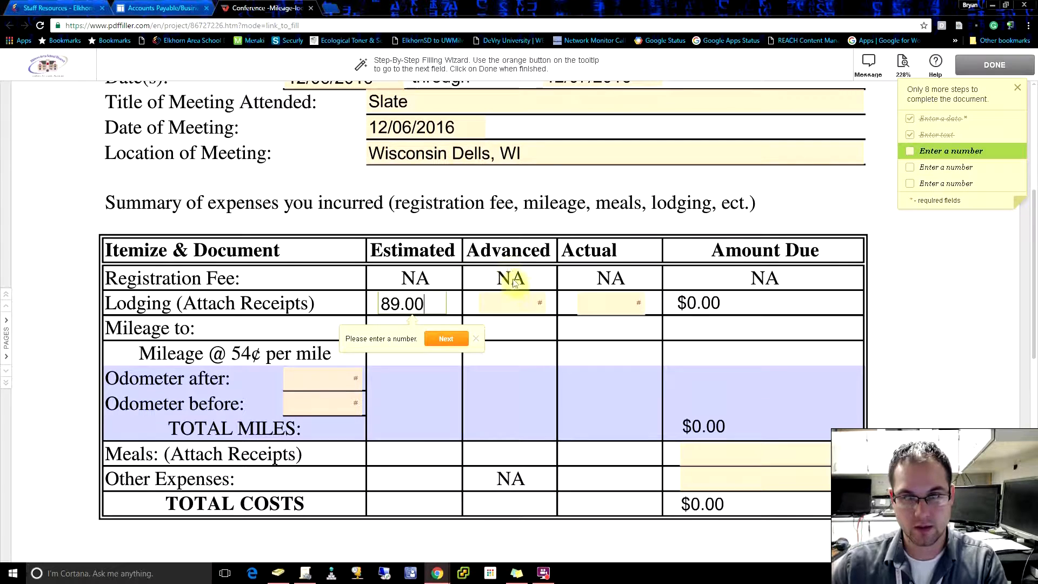
pyautogui.click(513, 310)
pyautogui.click(614, 303)
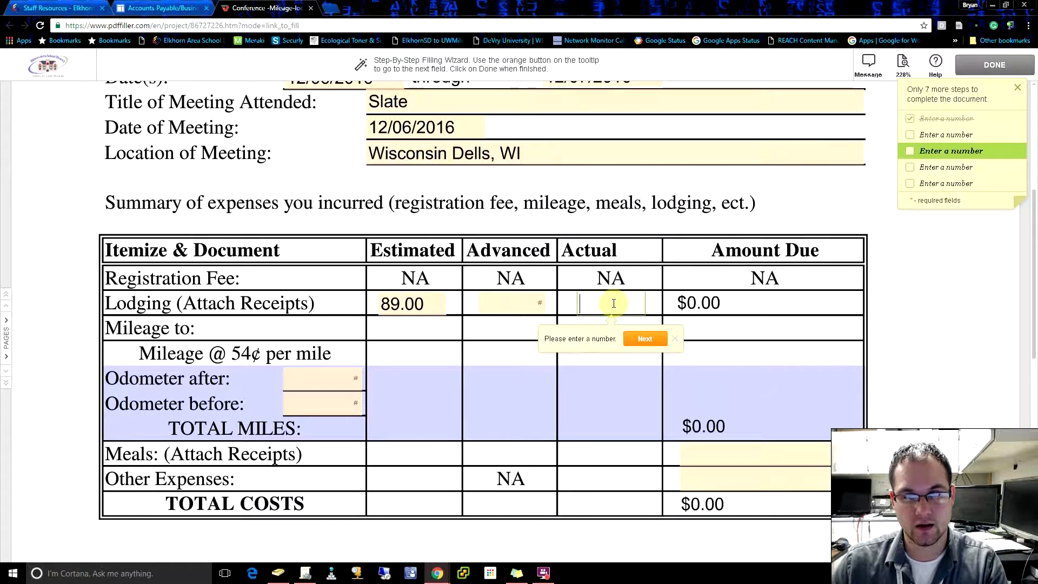
pyautogui.write('9')
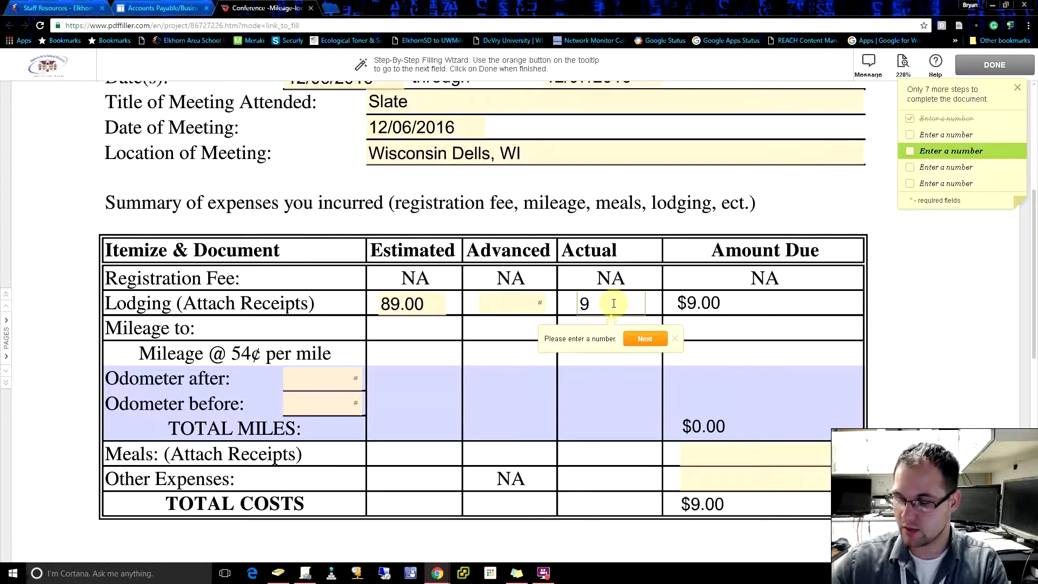
pyautogui.write('4.54')
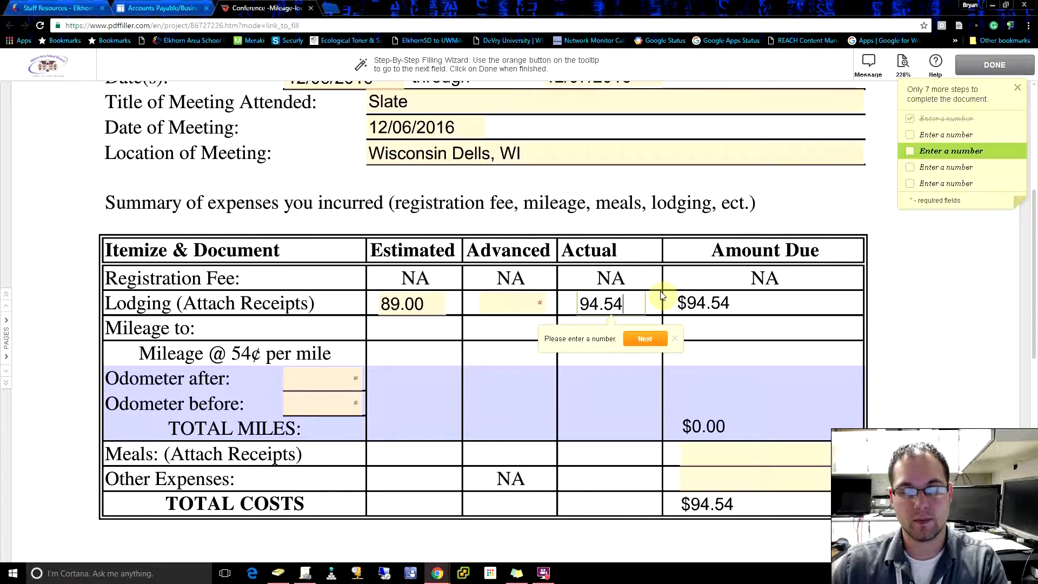
# Step: Enter 36.23 for meals and 0.00 for other expenses in the amount due column
pyautogui.click(645, 339)
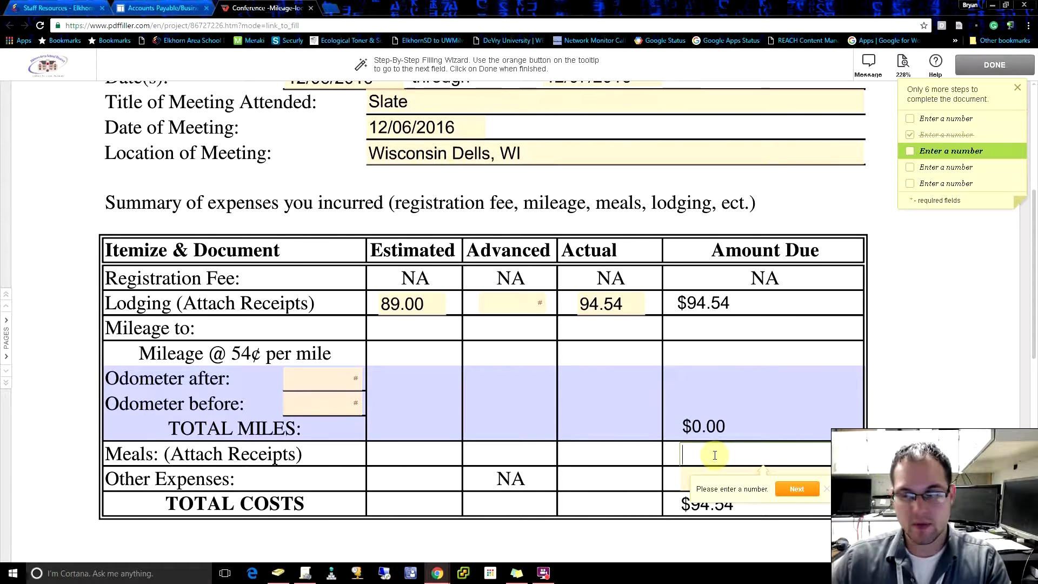
pyautogui.write('36')
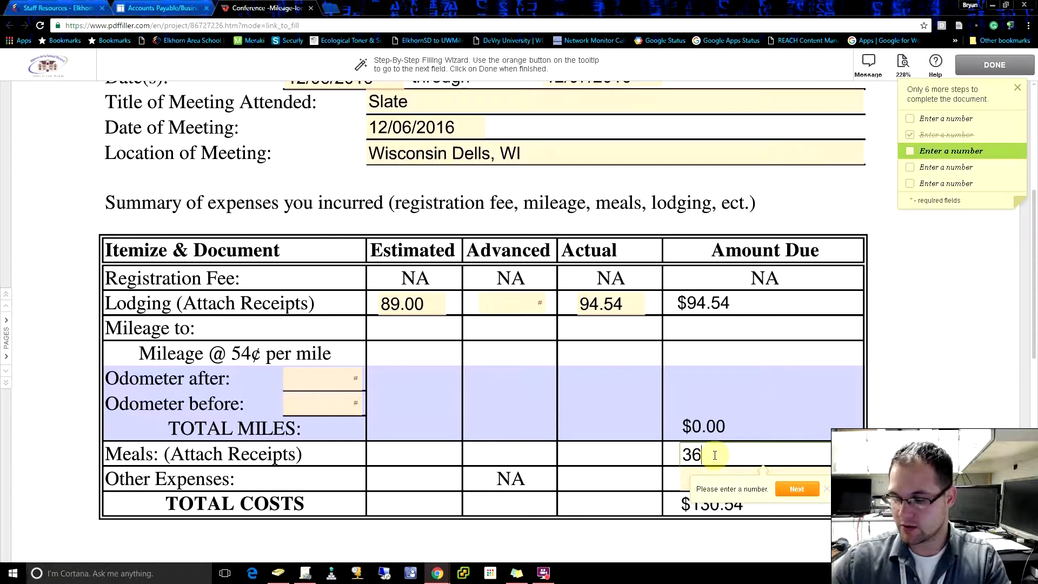
pyautogui.write('.23')
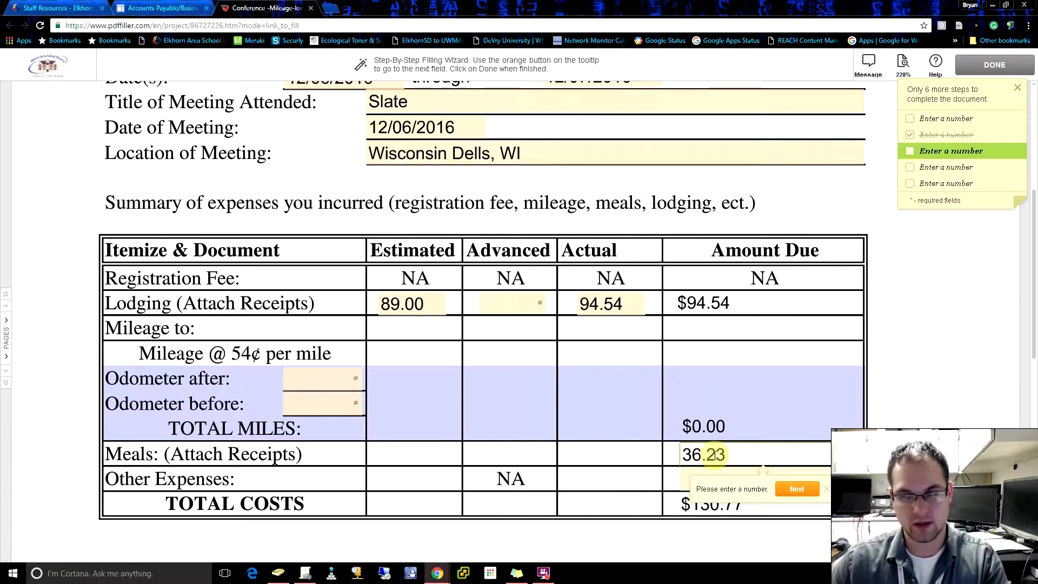
pyautogui.click(718, 481)
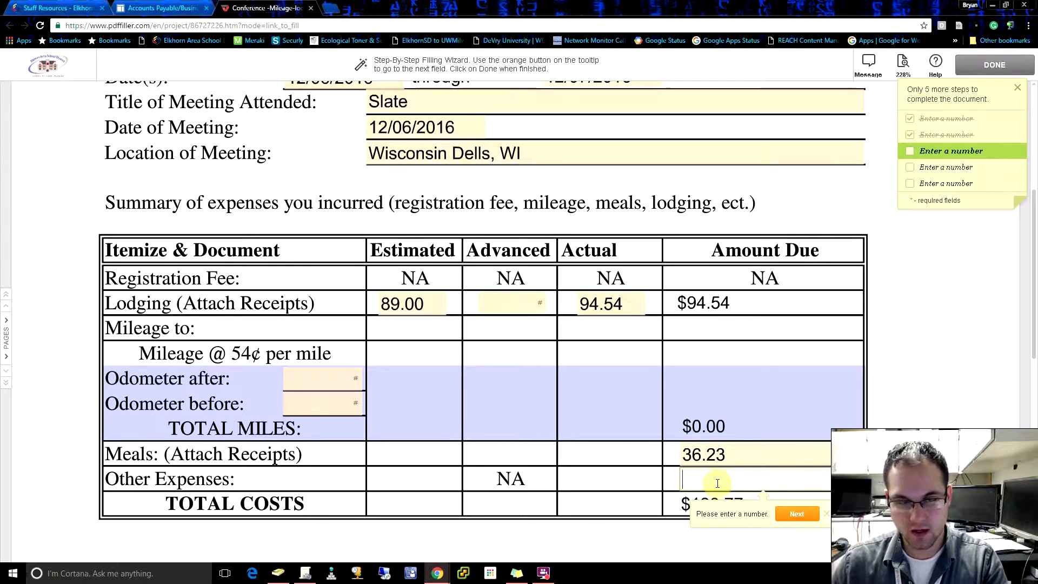
pyautogui.write('0.00')
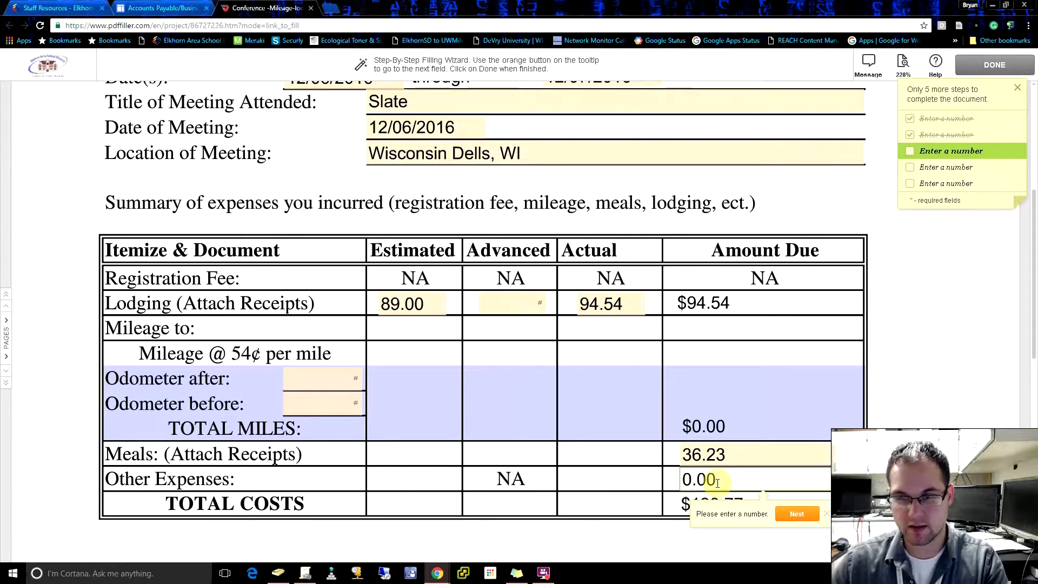
# Step: Enter odometer readings of 70554 after and 70500 before the trip in the mileage section
pyautogui.click(320, 378)
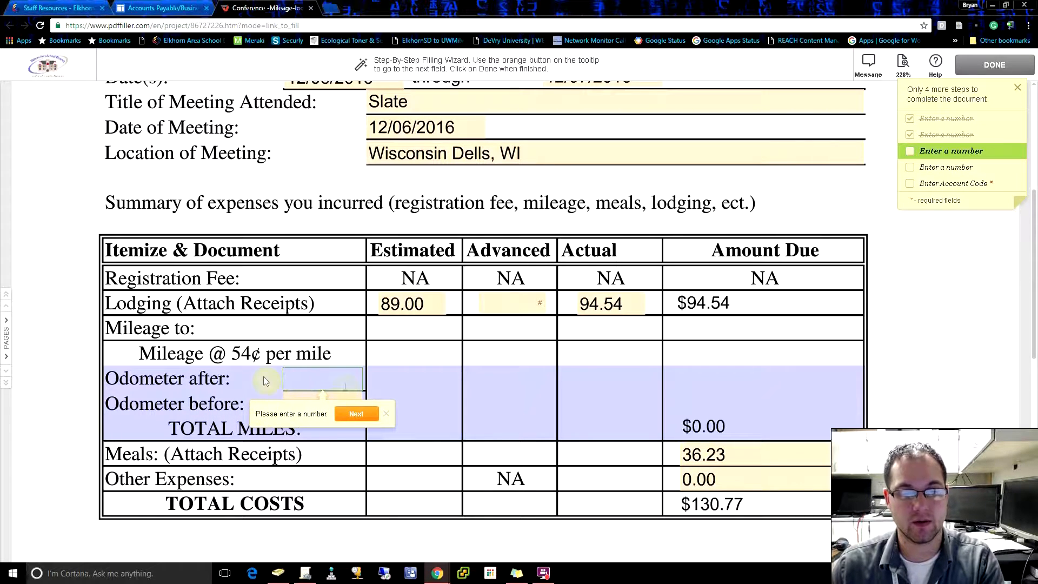
pyautogui.click(321, 382)
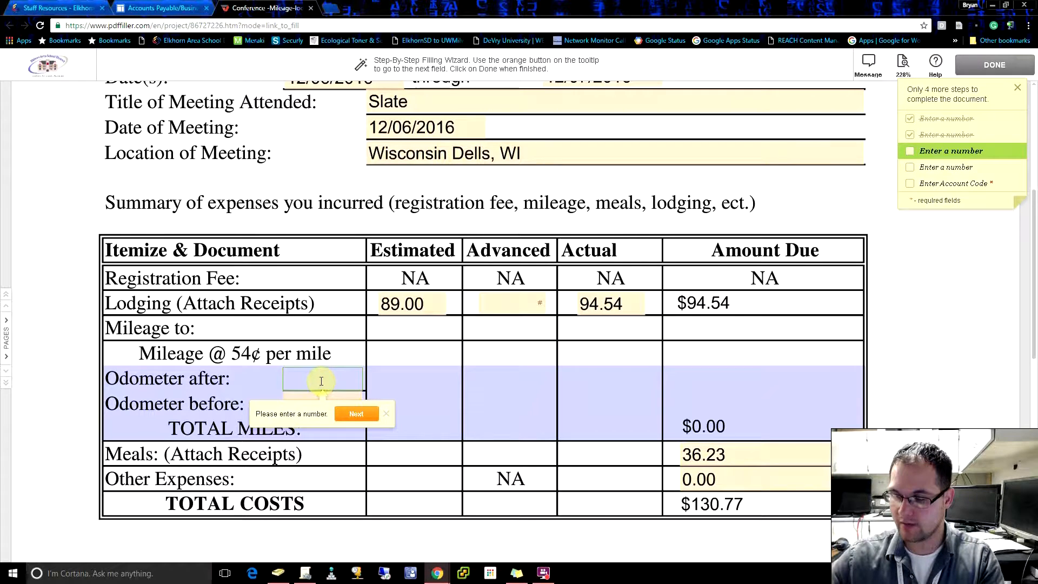
pyautogui.write('70554')
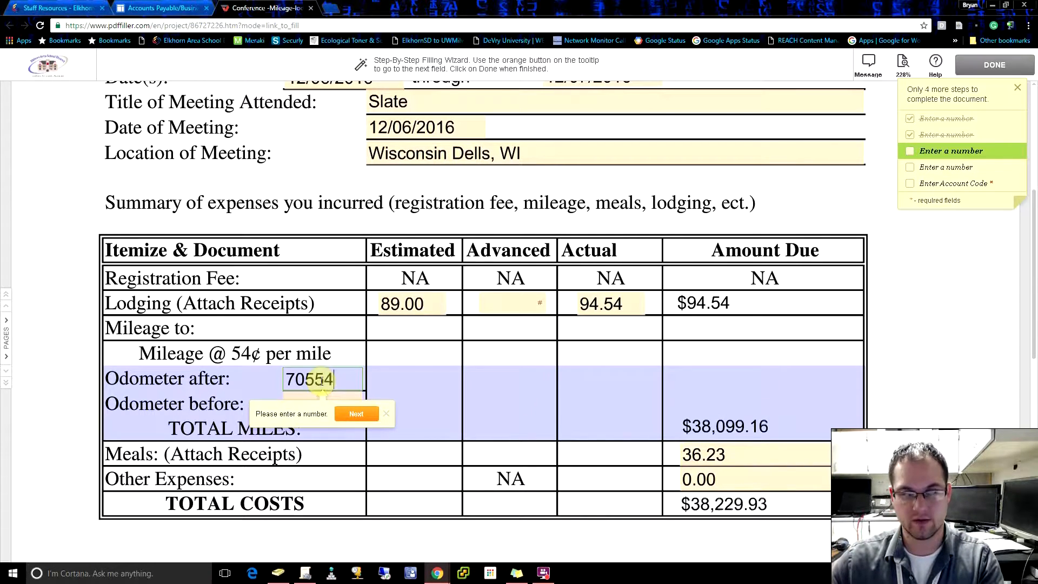
pyautogui.click(336, 406)
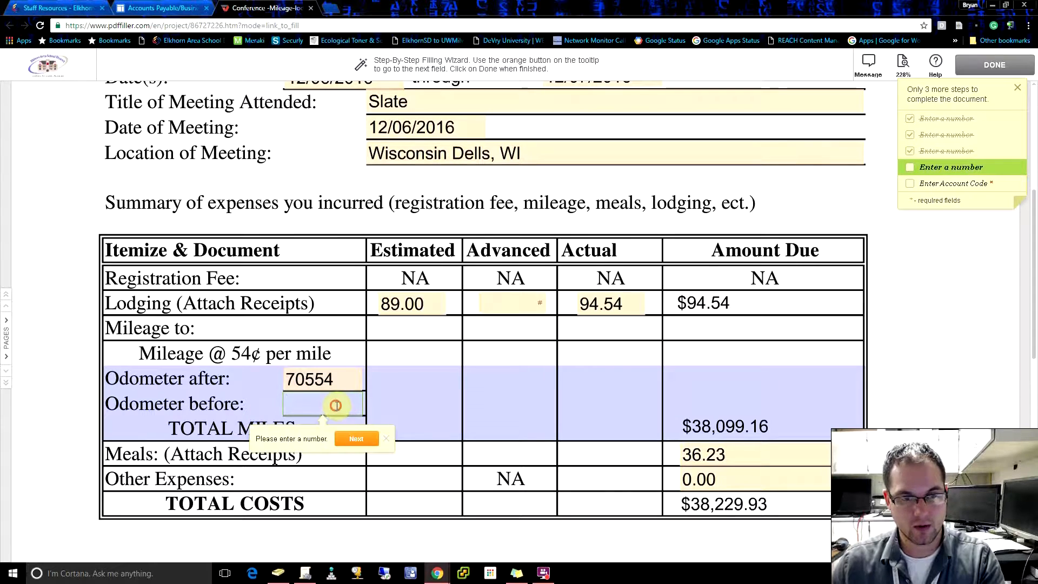
pyautogui.write('70500')
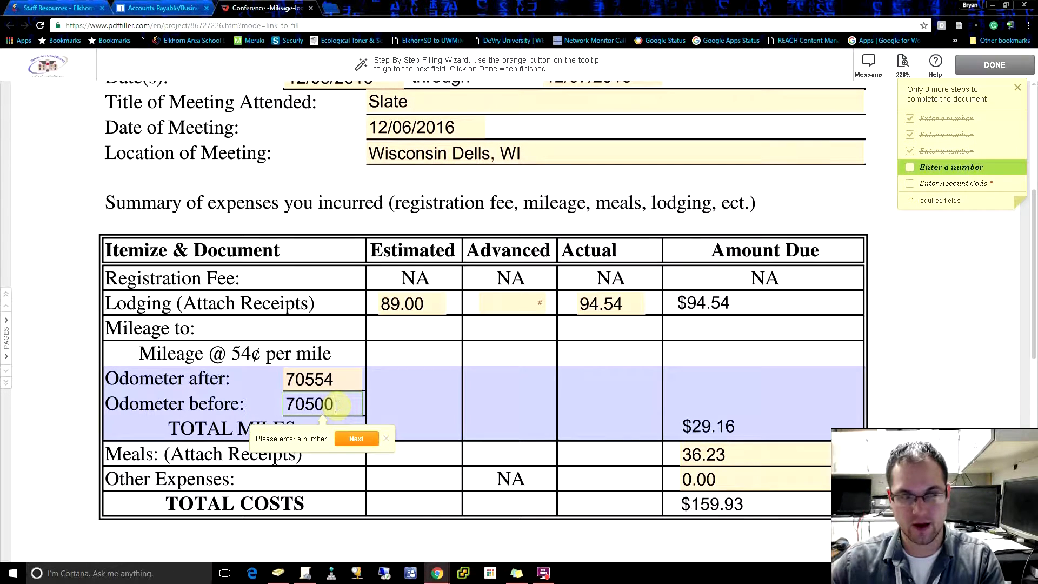
pyautogui.click(355, 438)
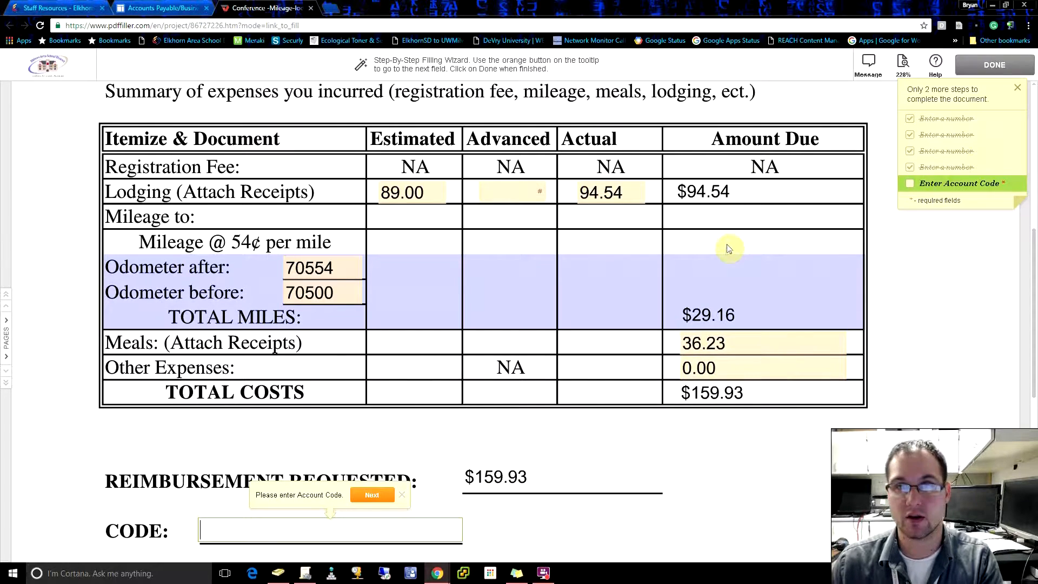
# Step: Enter the account code in the code field below the reimbursement requested and complete the required fields
pyautogui.scroll(-1, 379, 395)
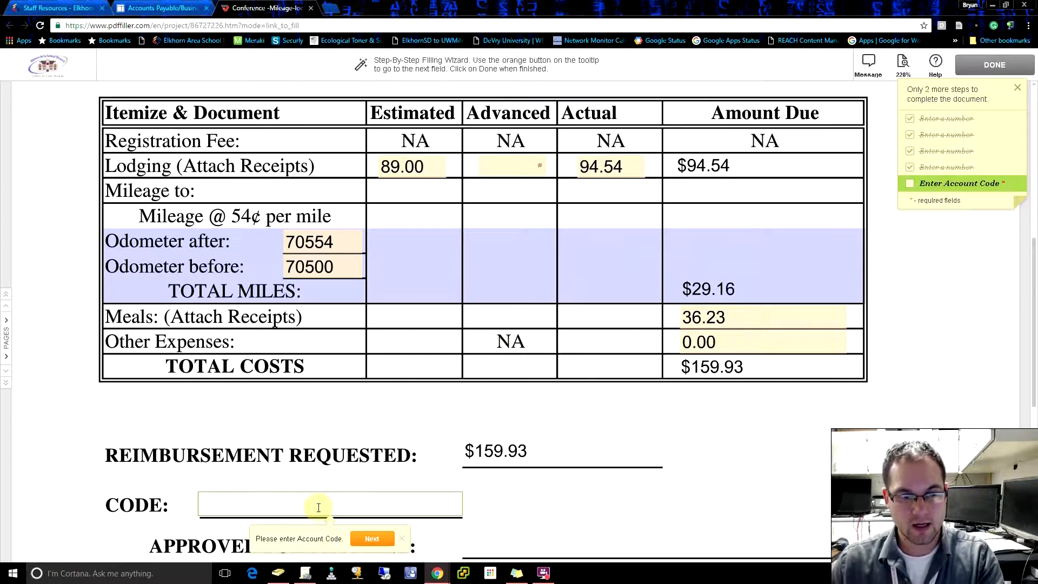
pyautogui.scroll(-1, 341, 455)
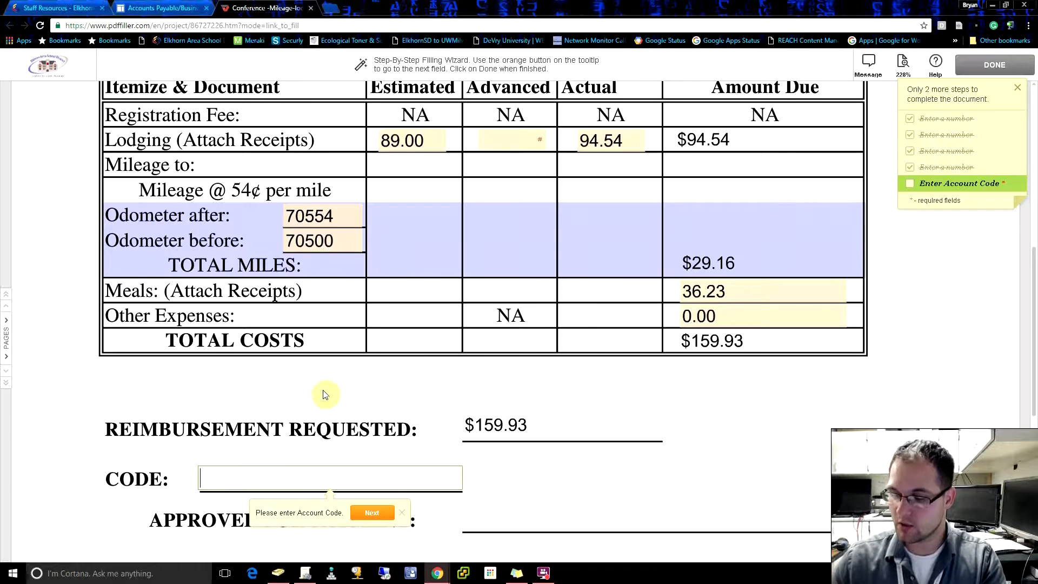
pyautogui.write('555-12')
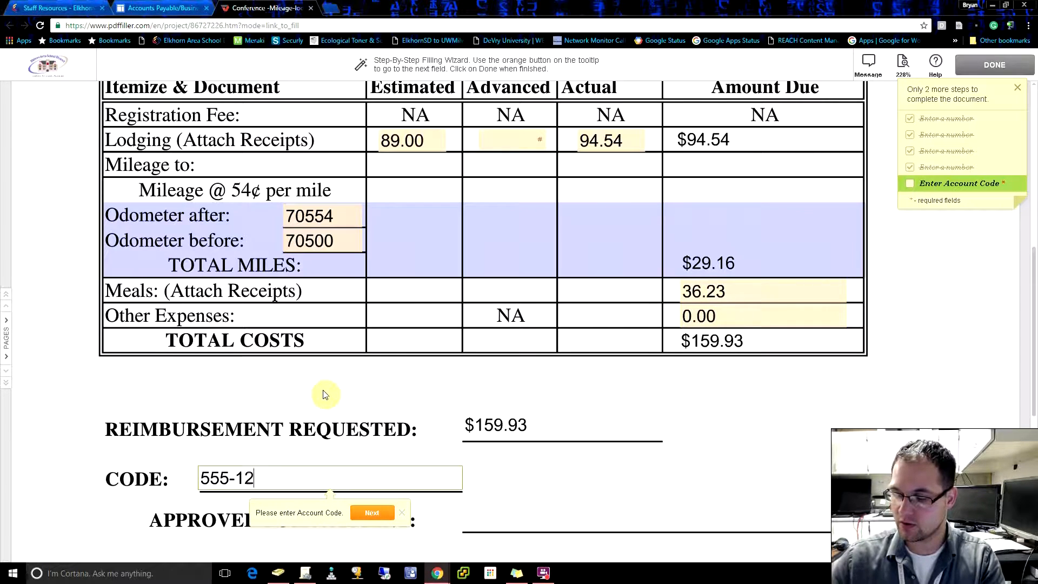
pyautogui.write('3-4567')
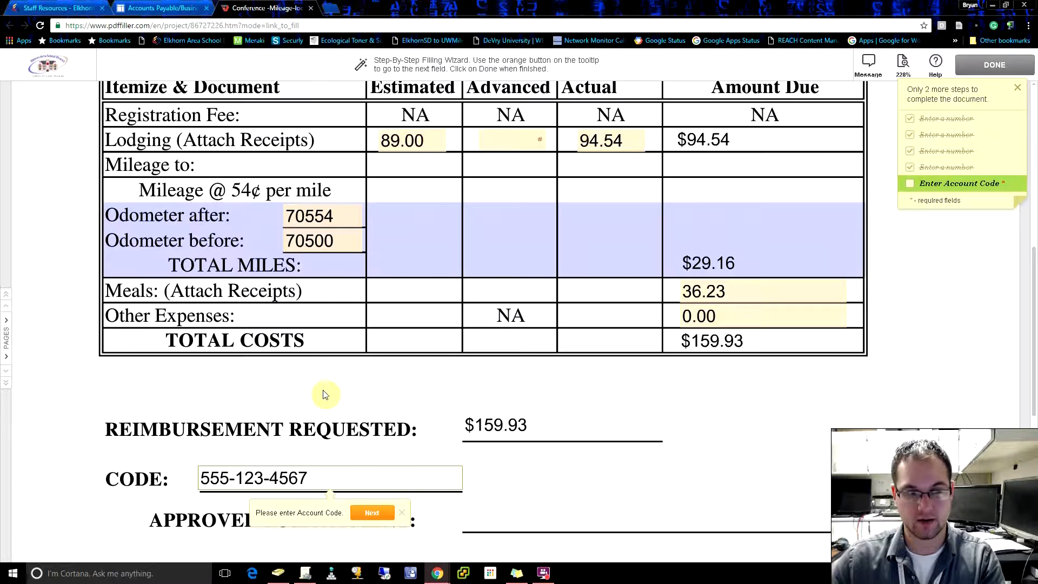
pyautogui.click(372, 511)
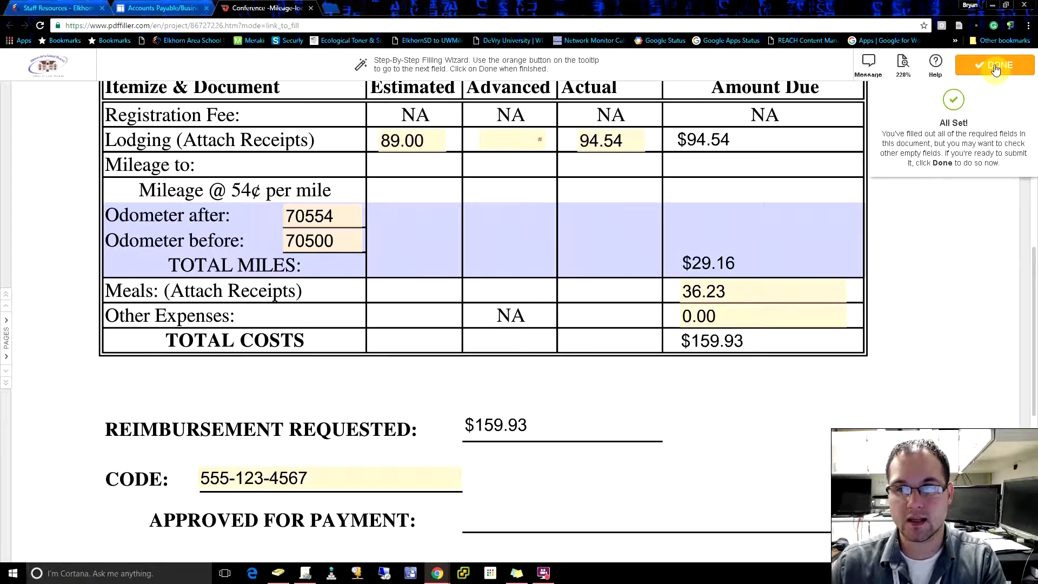
# Step: Enter 2.00 as the advanced amount in the lodging row of the expense table
pyautogui.scroll(1, 795, 269)
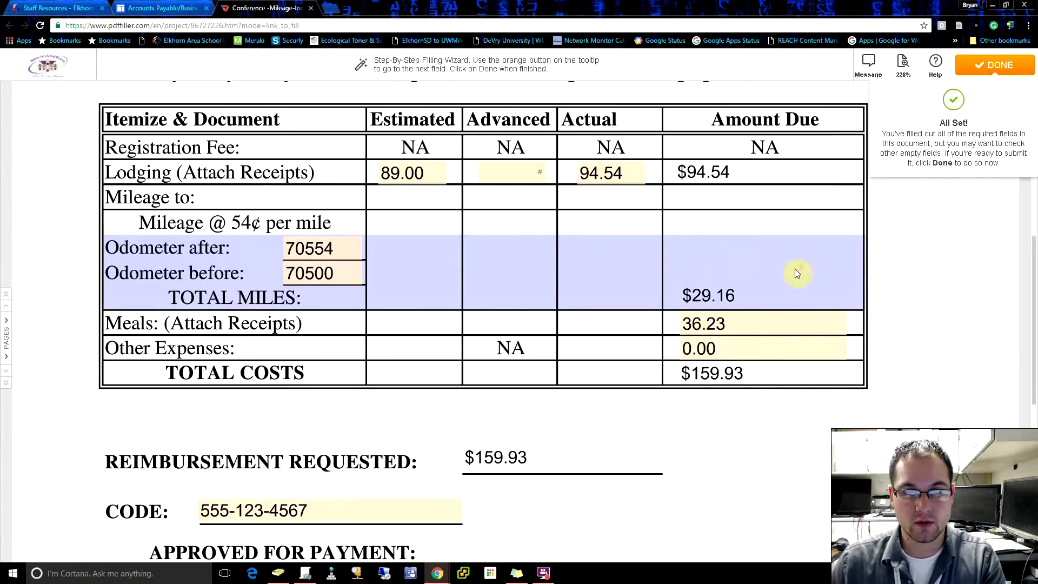
pyautogui.scroll(4, 795, 268)
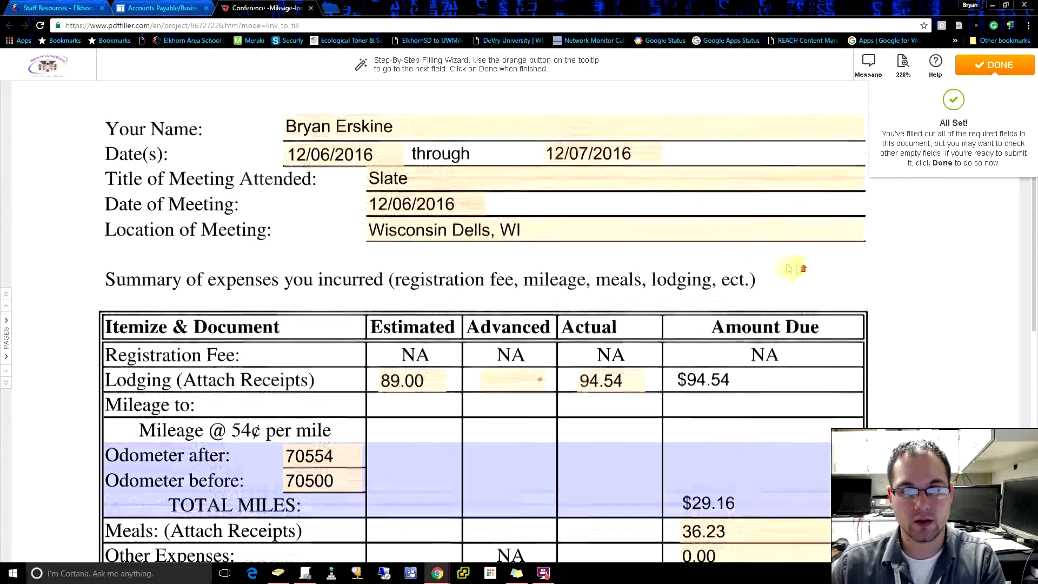
pyautogui.click(505, 380)
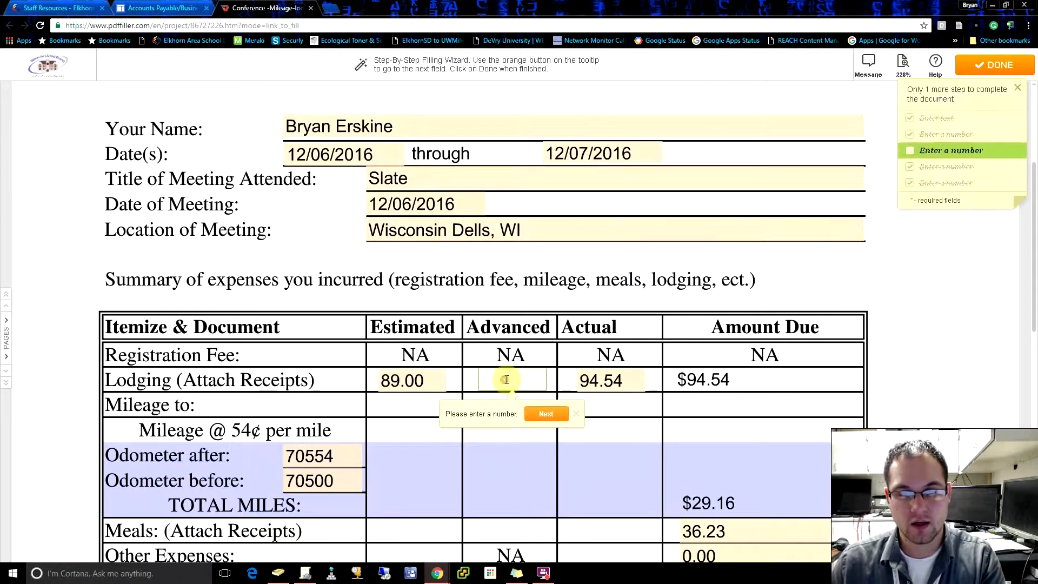
pyautogui.write('2')
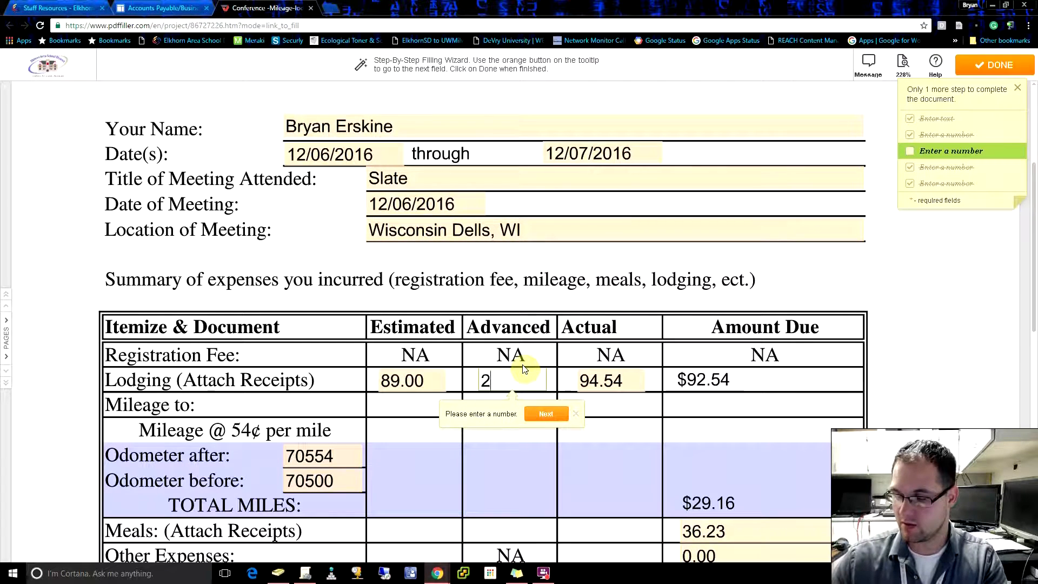
pyautogui.write('.00')
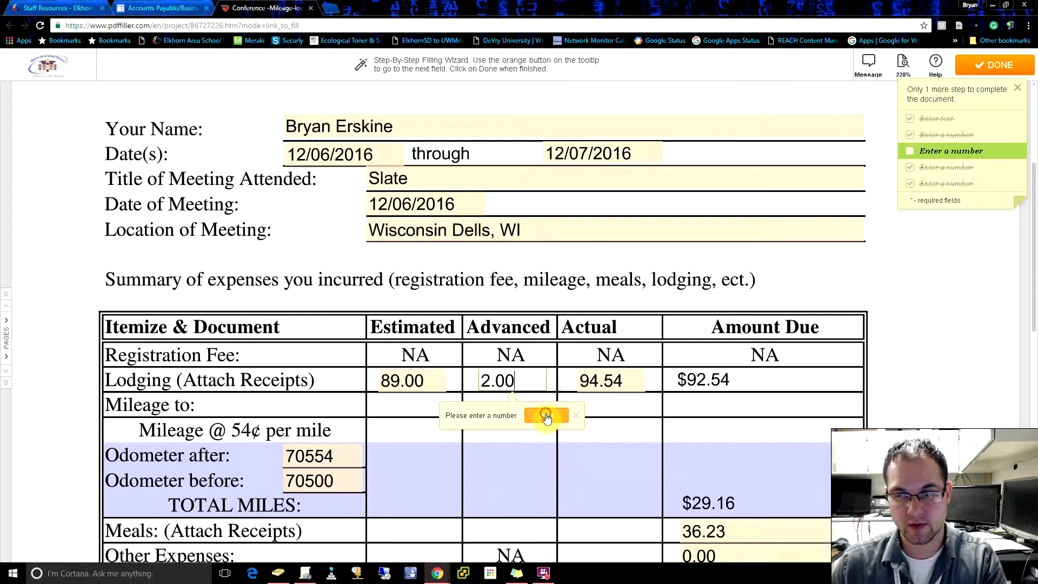
pyautogui.click(546, 416)
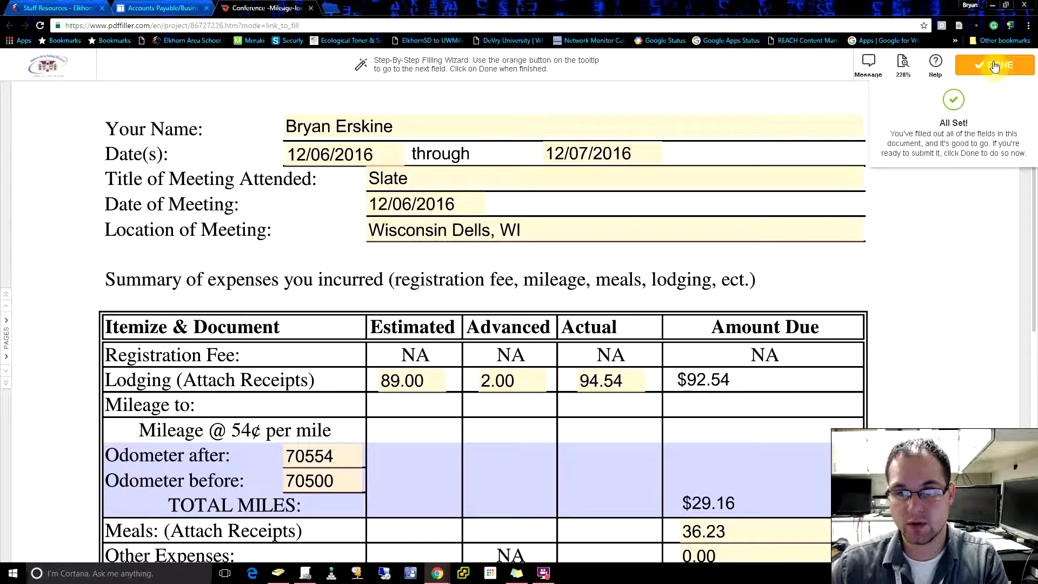
# Step: Clear the advanced lodging amount and start submitting the form, but back out at the confirmation to keep editing
pyautogui.click(519, 385)
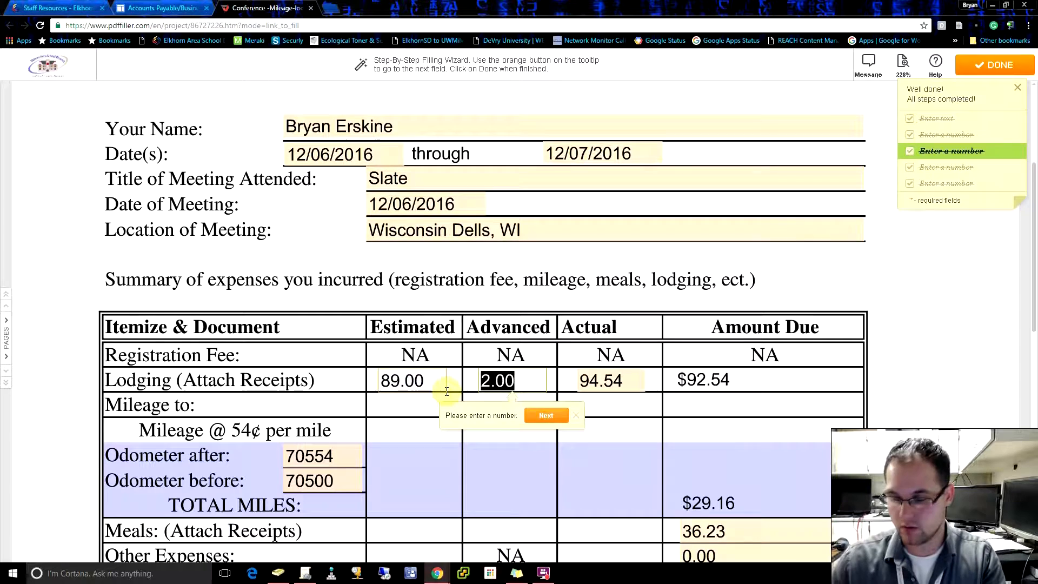
pyautogui.press('BackSpace')
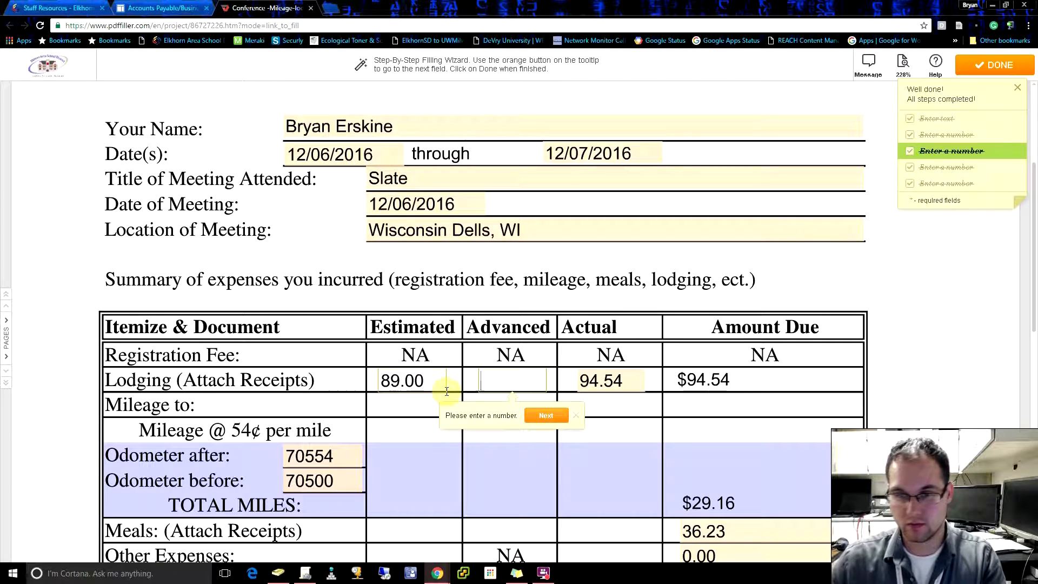
pyautogui.click(985, 66)
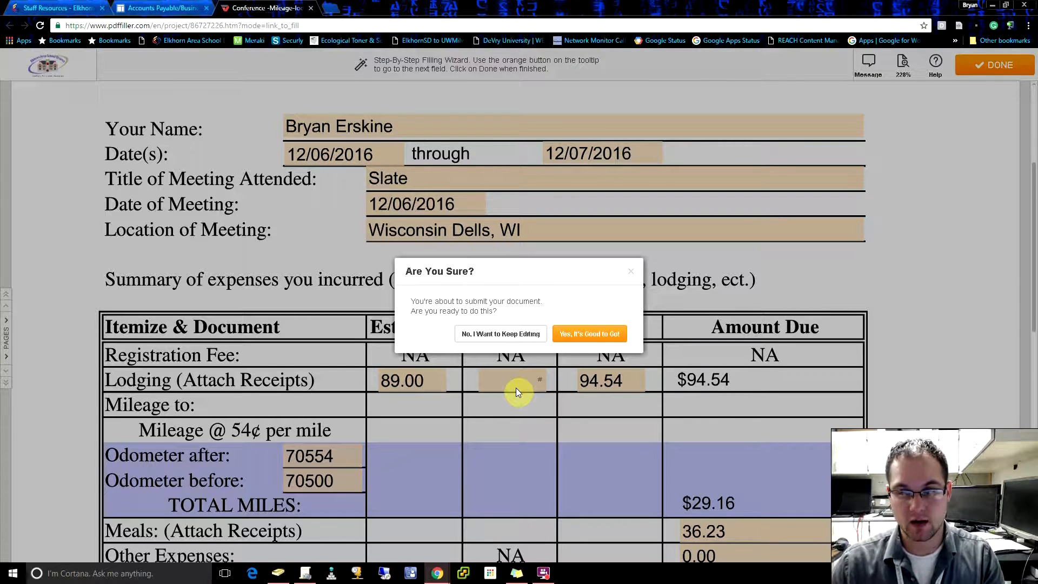
pyautogui.click(631, 272)
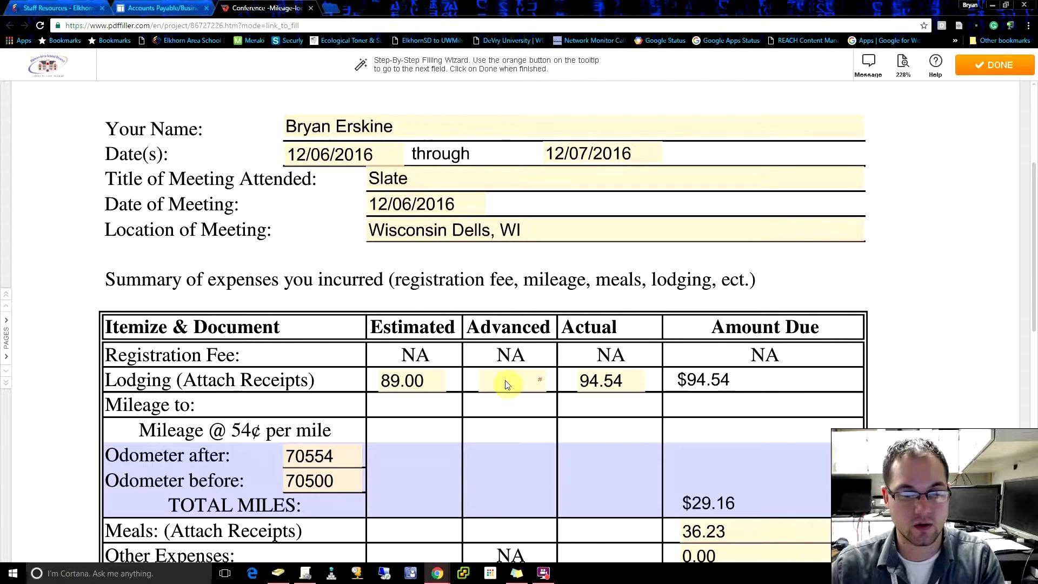
# Step: Set the advanced lodging amount to 2.00 again and review the total costs and reimbursement requested
pyautogui.click(507, 383)
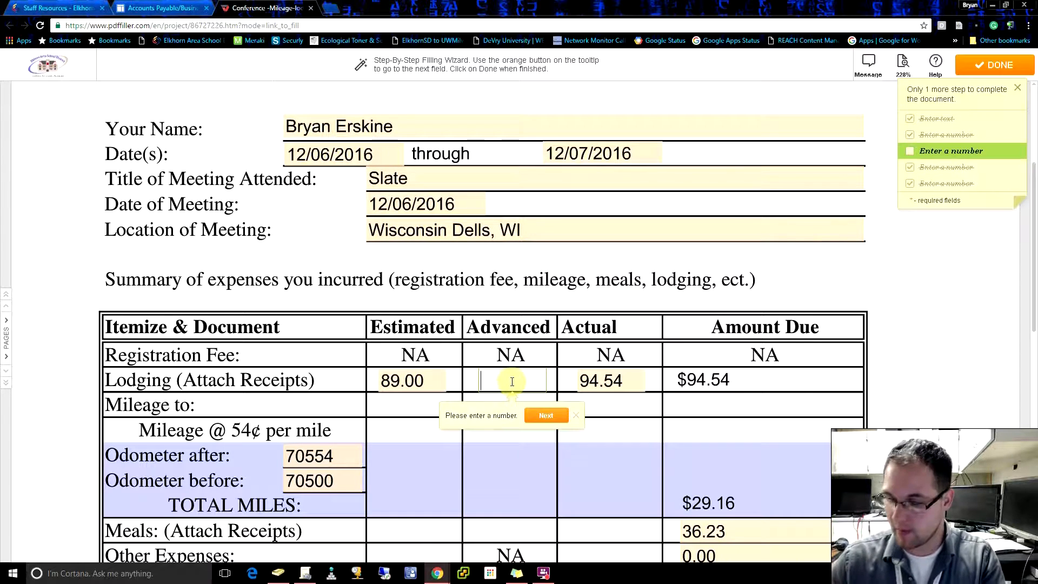
pyautogui.write('2.00')
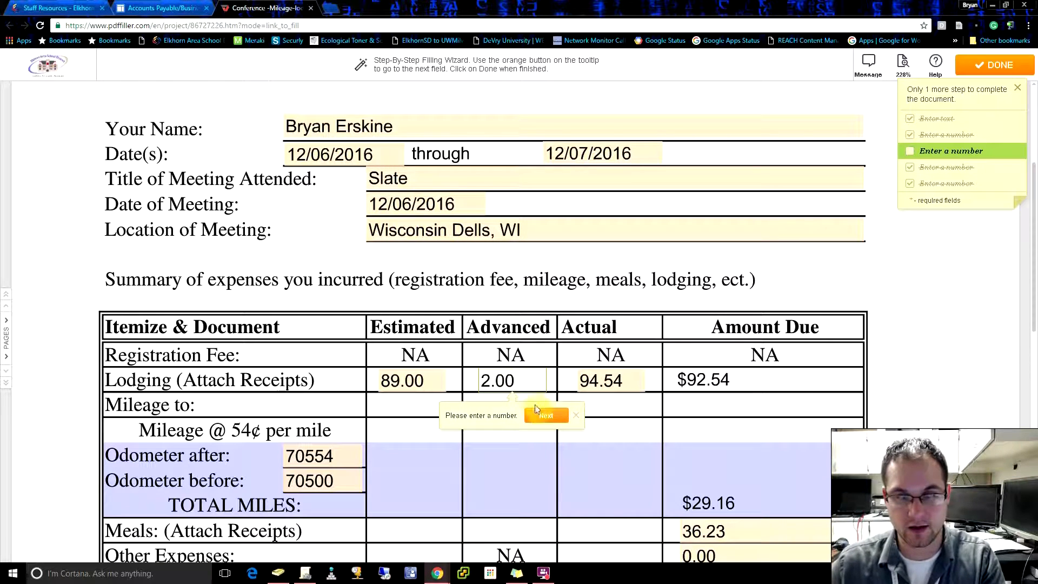
pyautogui.click(547, 415)
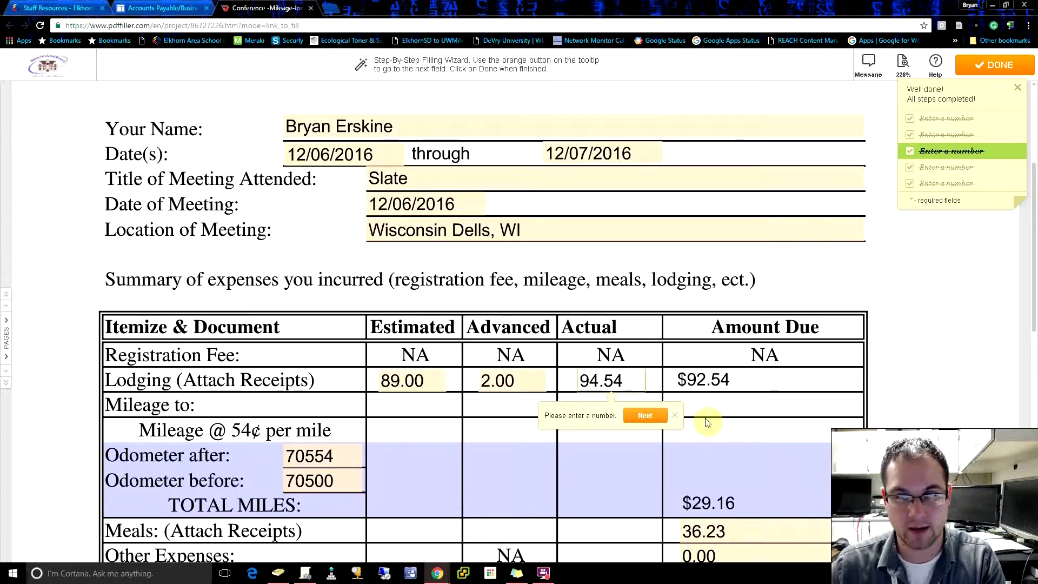
pyautogui.scroll(-2, 762, 436)
pyautogui.scroll(-2, 714, 487)
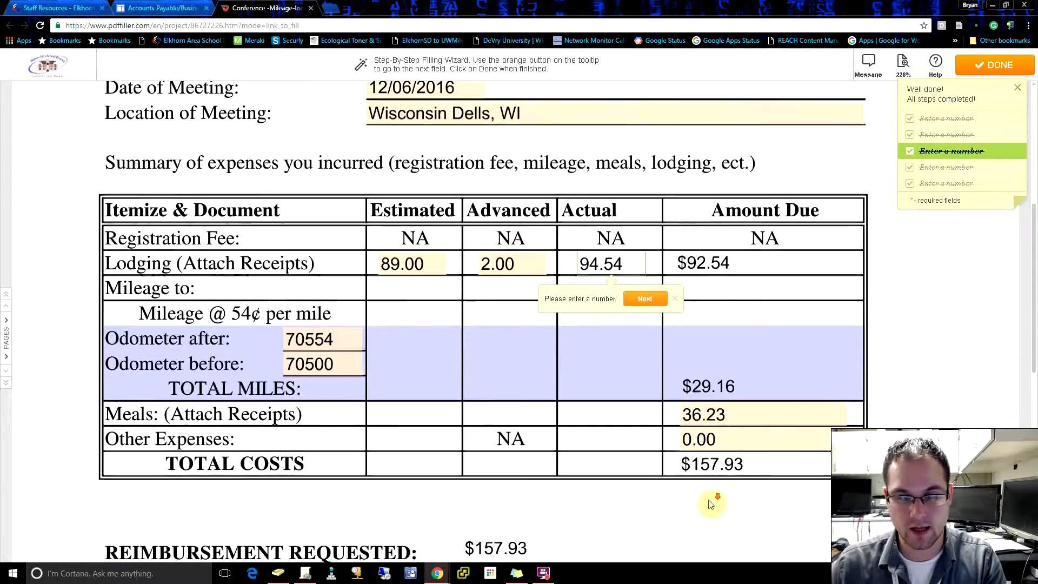
pyautogui.scroll(1, 790, 468)
pyautogui.scroll(1, 789, 465)
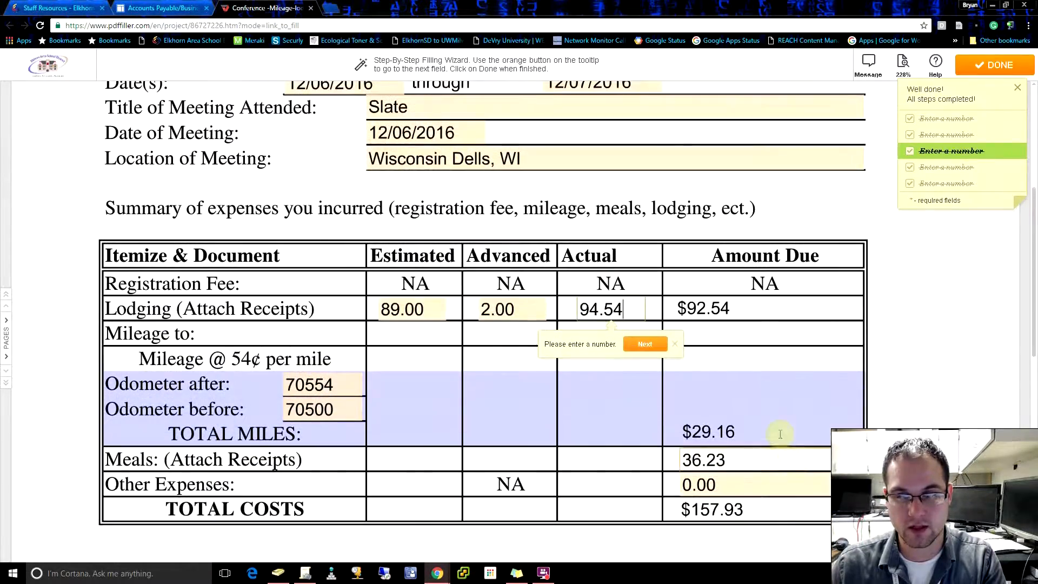
# Step: Submit the completed form and attach FitnessGram 1554CSV Import Templates_Complete (1).xlsx from Pictures as the receipt file
pyautogui.click(987, 76)
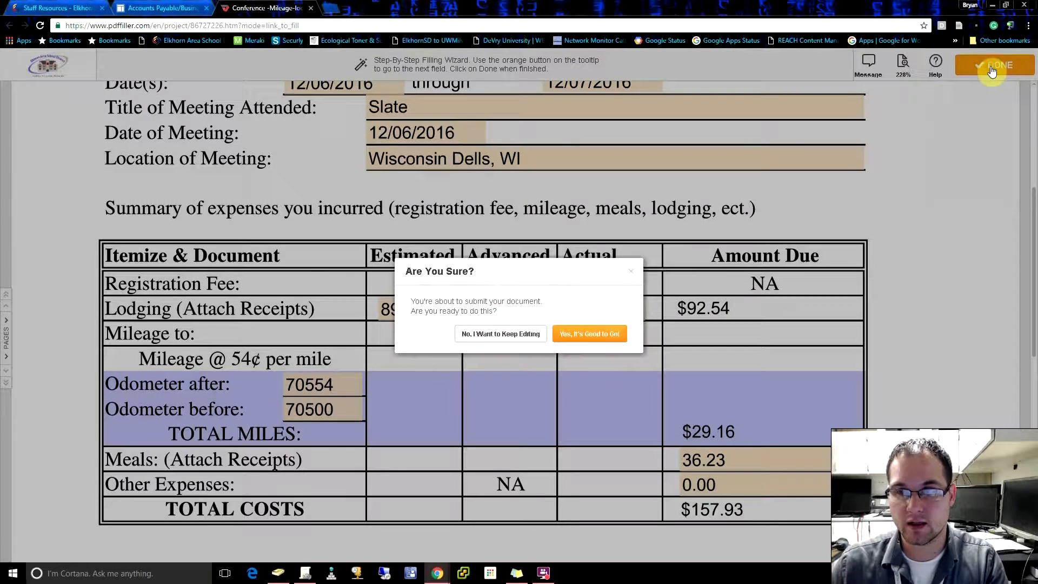
pyautogui.click(602, 341)
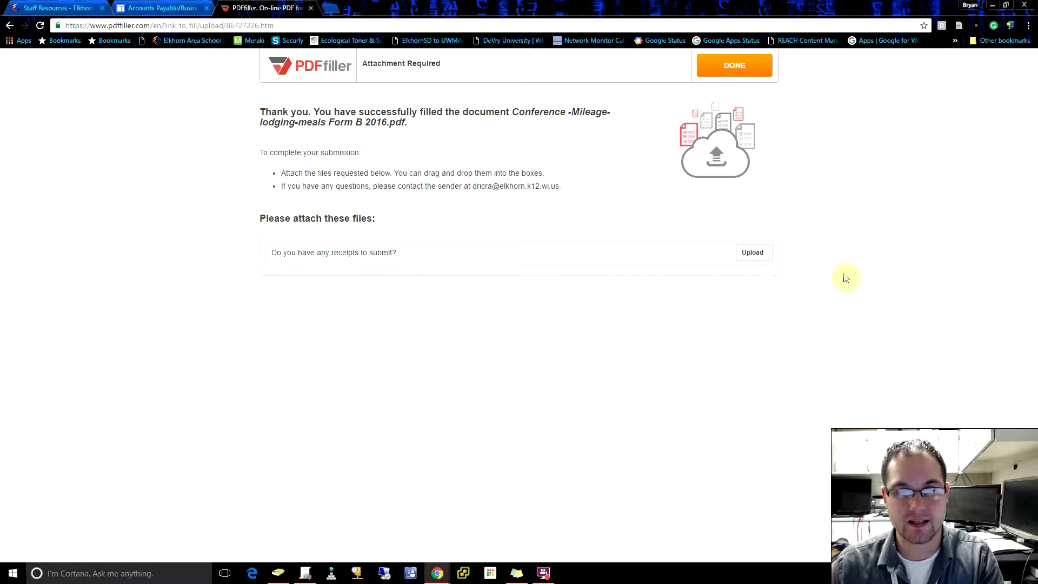
pyautogui.click(754, 256)
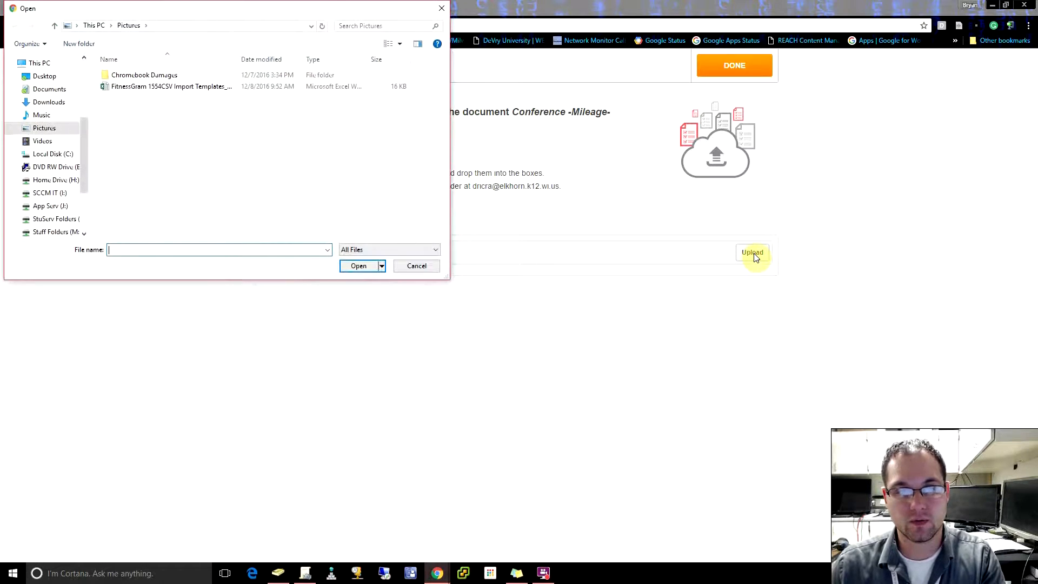
pyautogui.doubleClick(158, 88)
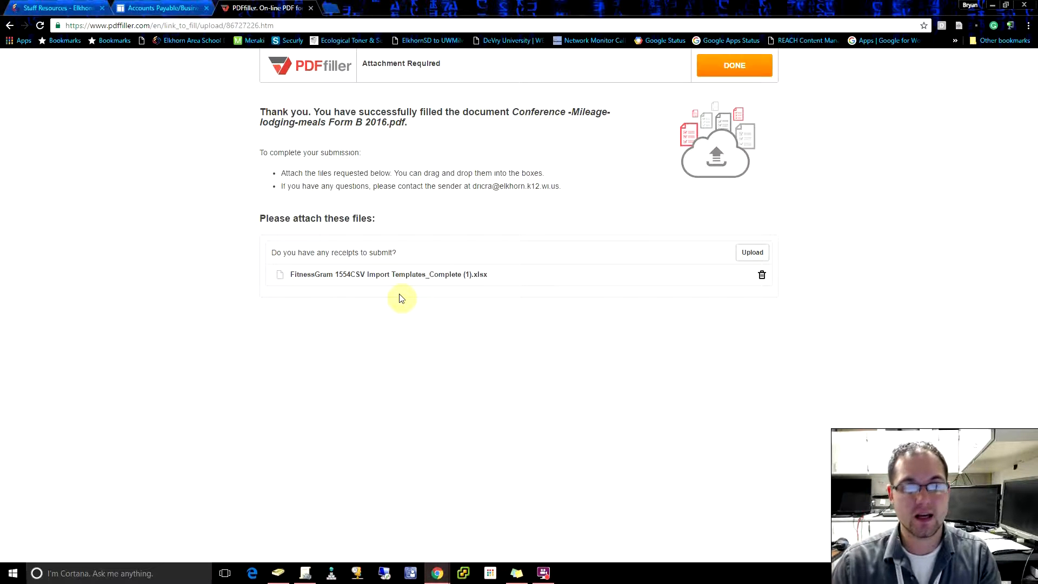
# Step: Remove the attached receipt file and attach FitnessGram 1554CSV Import Templates_Complete (1).xlsx from Pictures again
pyautogui.click(750, 253)
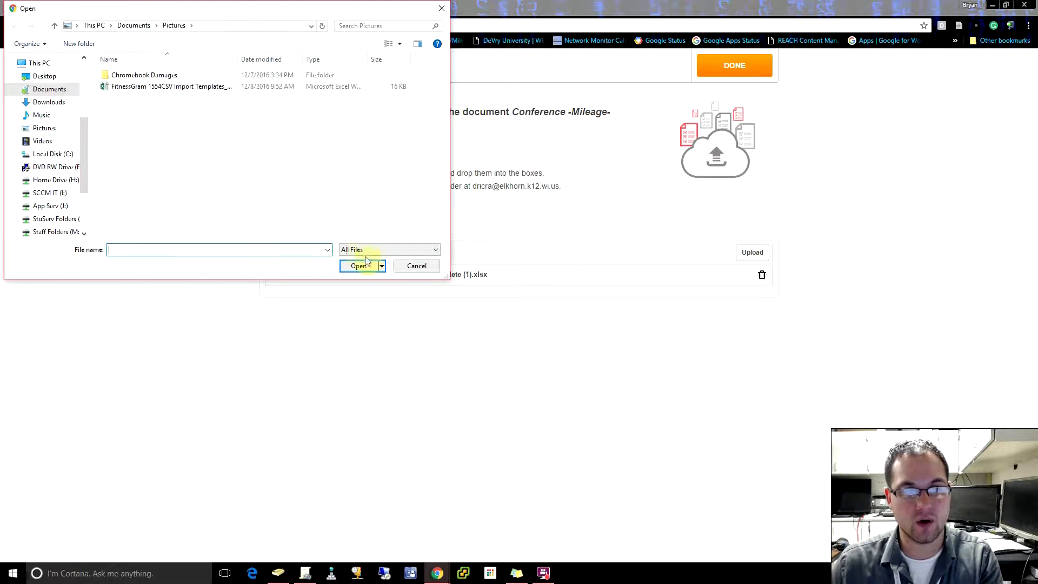
pyautogui.click(418, 266)
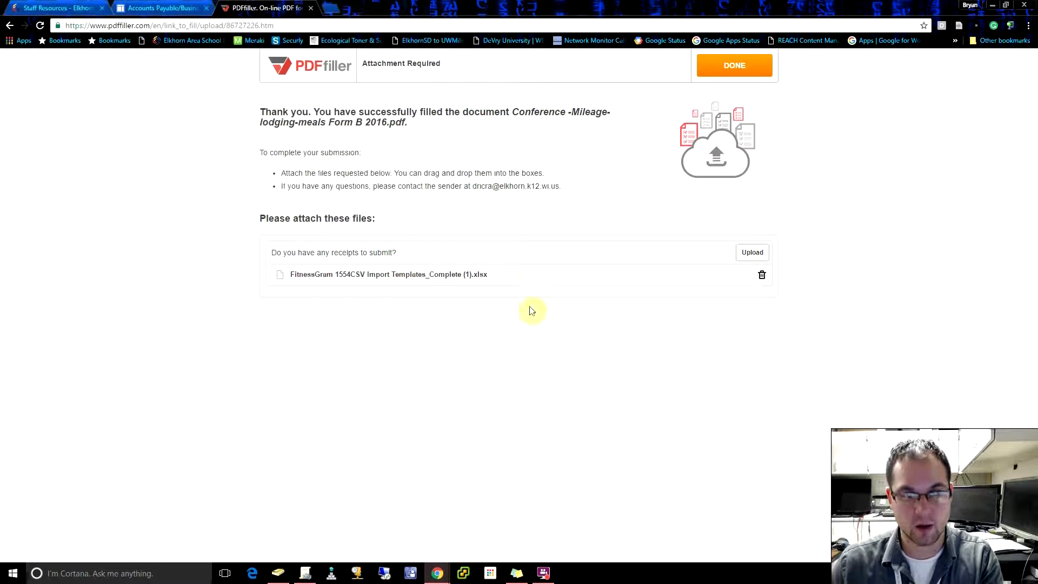
pyautogui.click(764, 277)
pyautogui.click(753, 252)
pyautogui.doubleClick(149, 89)
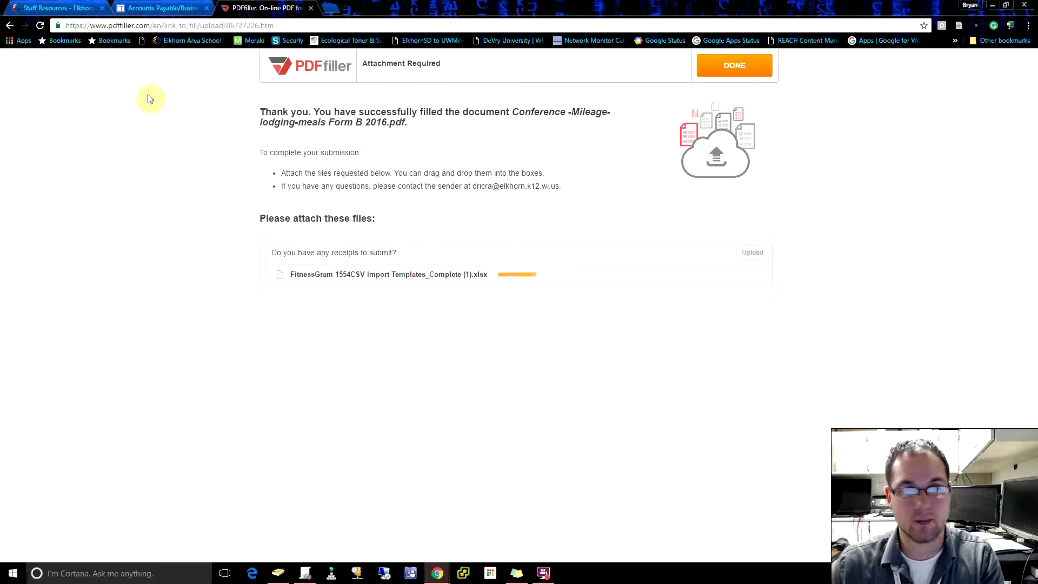
# Step: Finish the attachments and submit the required submitter's name and e-mail for delivering the document
pyautogui.click(725, 76)
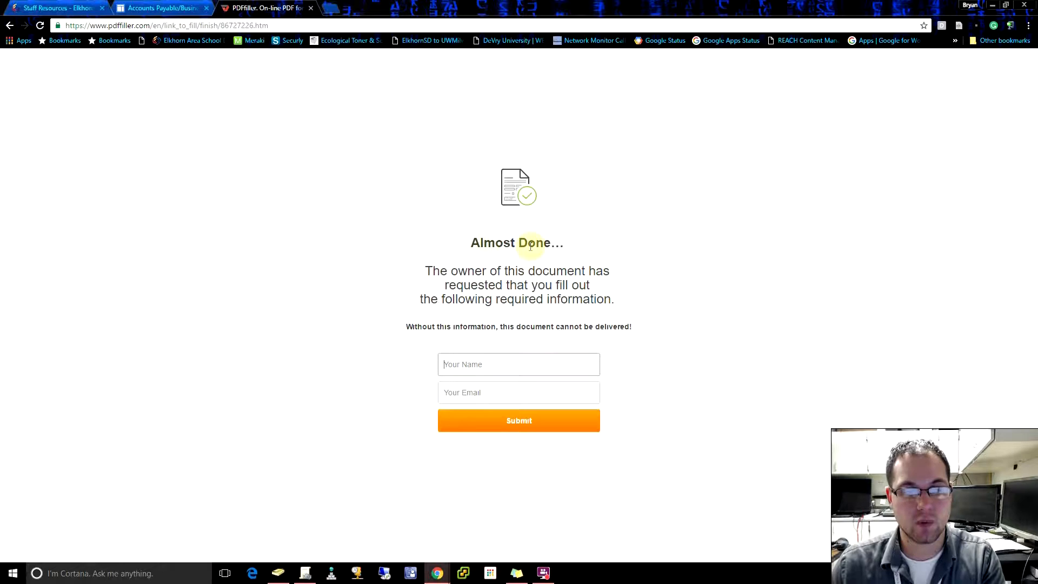
pyautogui.click(478, 364)
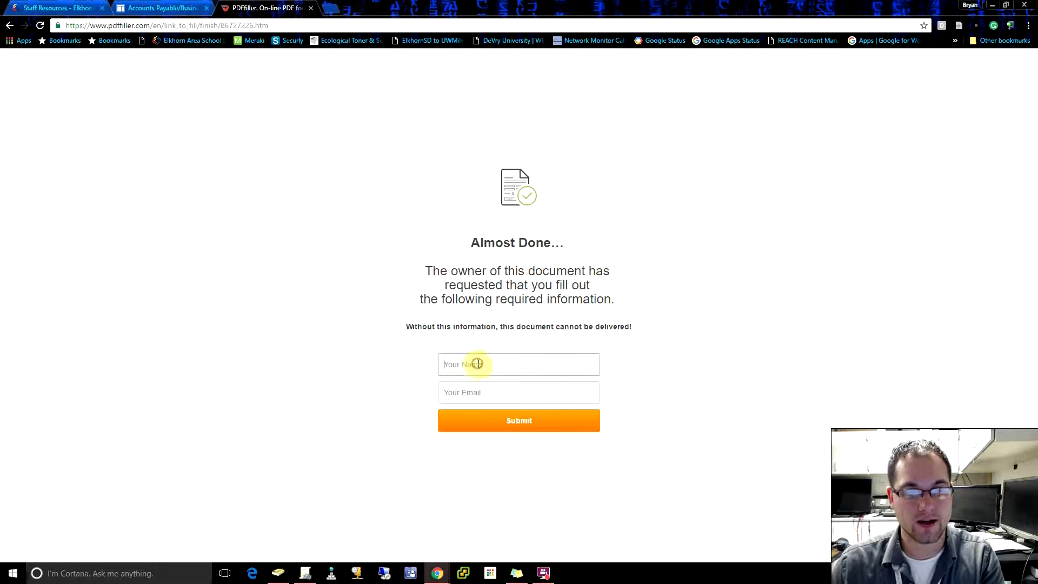
pyautogui.click(490, 369)
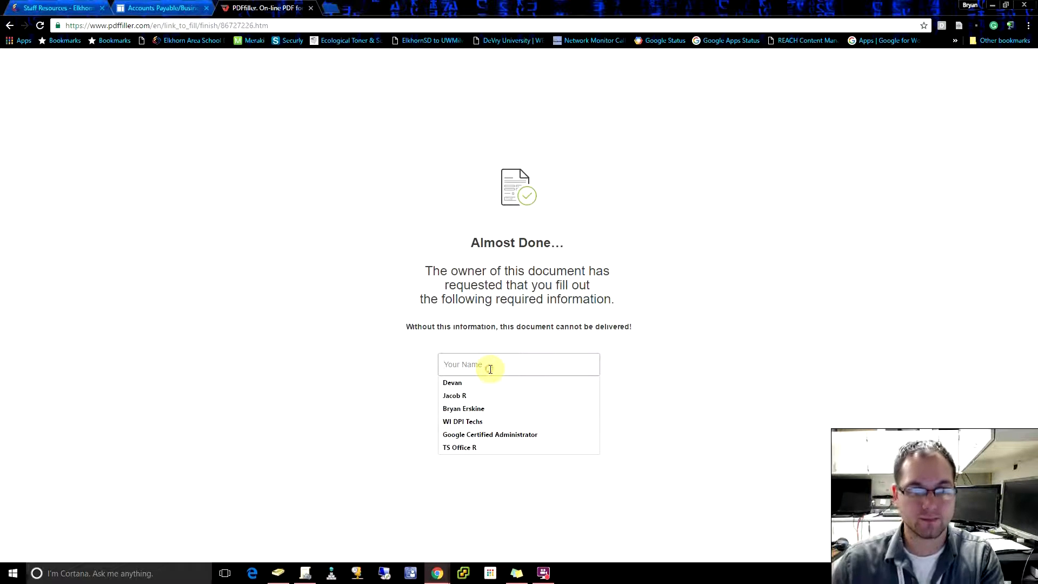
pyautogui.press('Down')
pyautogui.press('Tab')
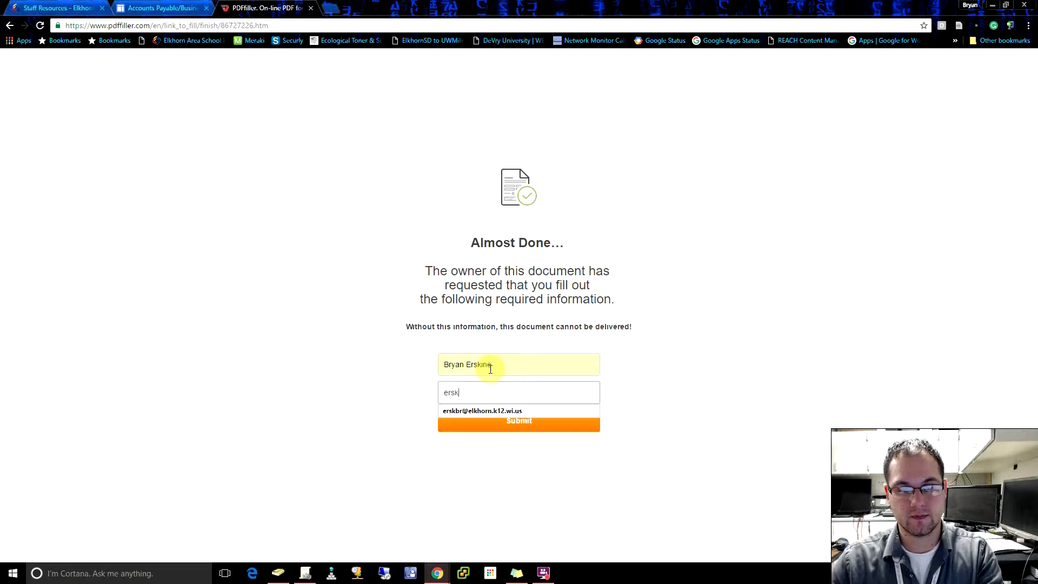
pyautogui.click(504, 413)
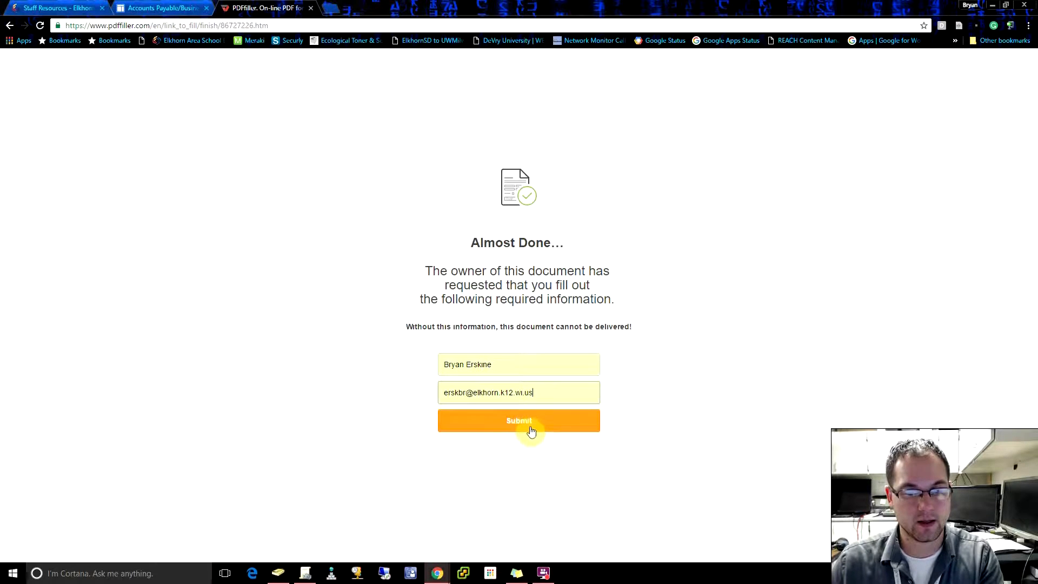
pyautogui.click(497, 432)
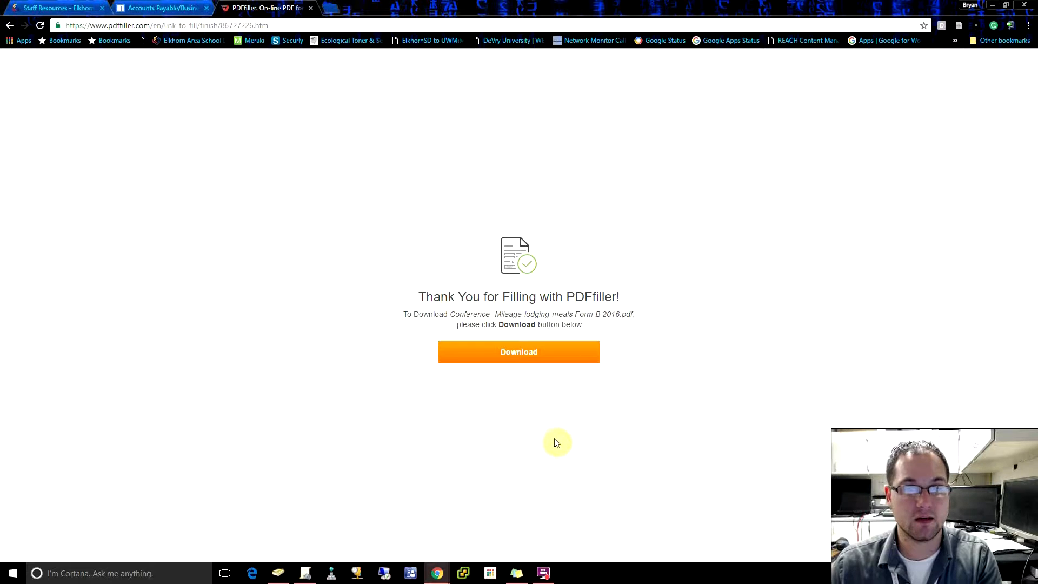
# Step: Download a copy of the submitted form and save it as Slate-Reimbursment-2016 in the Videos folder
pyautogui.click(520, 356)
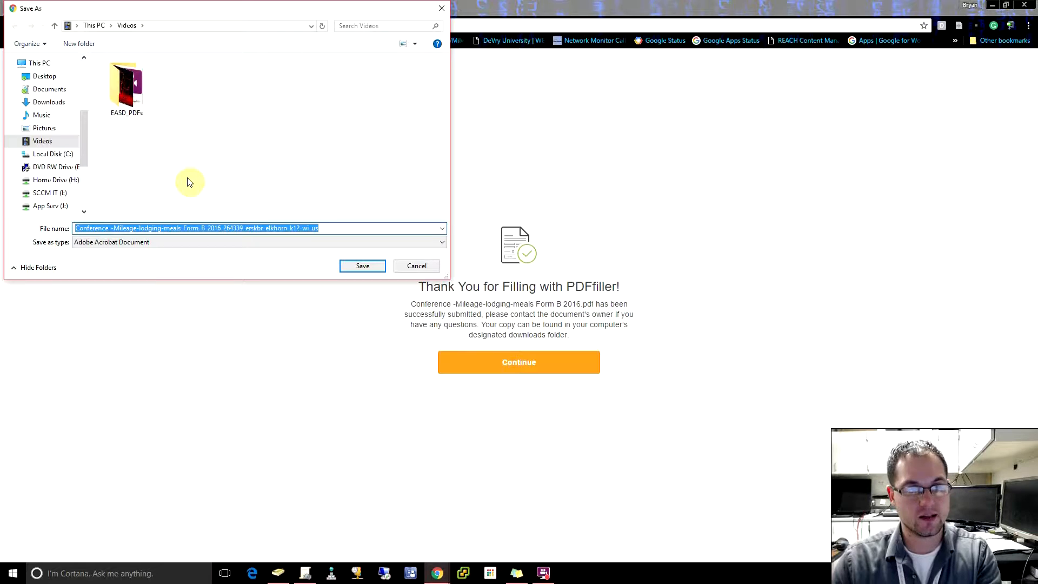
pyautogui.press('BackSpace')
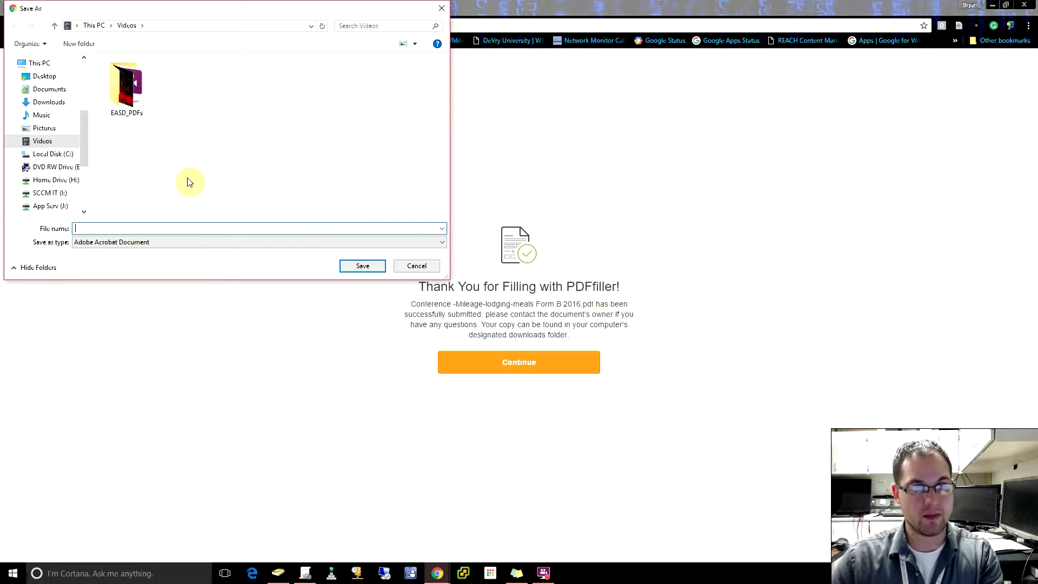
pyautogui.write('Slate-Reimbursment-2016')
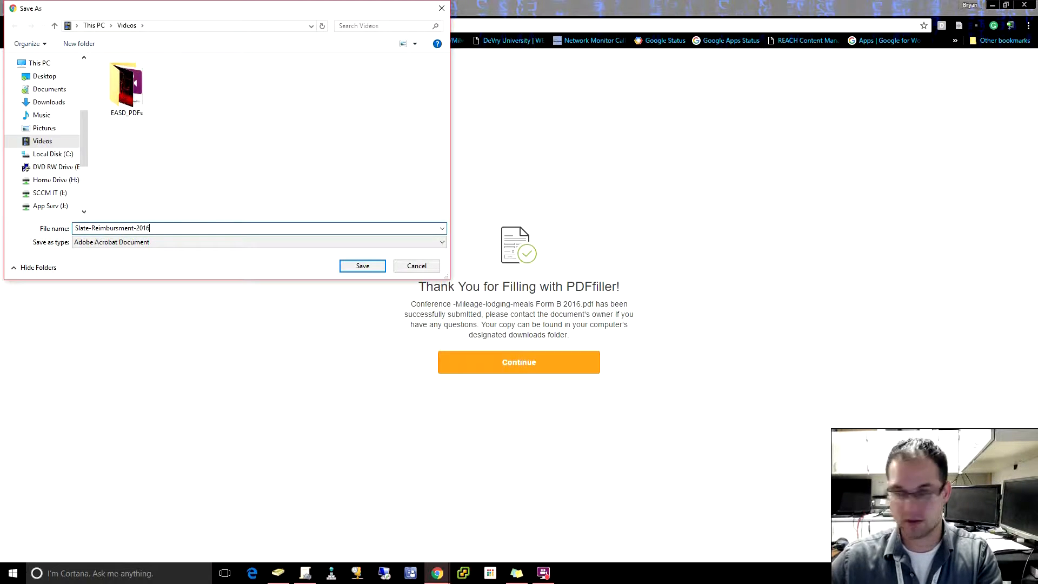
pyautogui.click(354, 266)
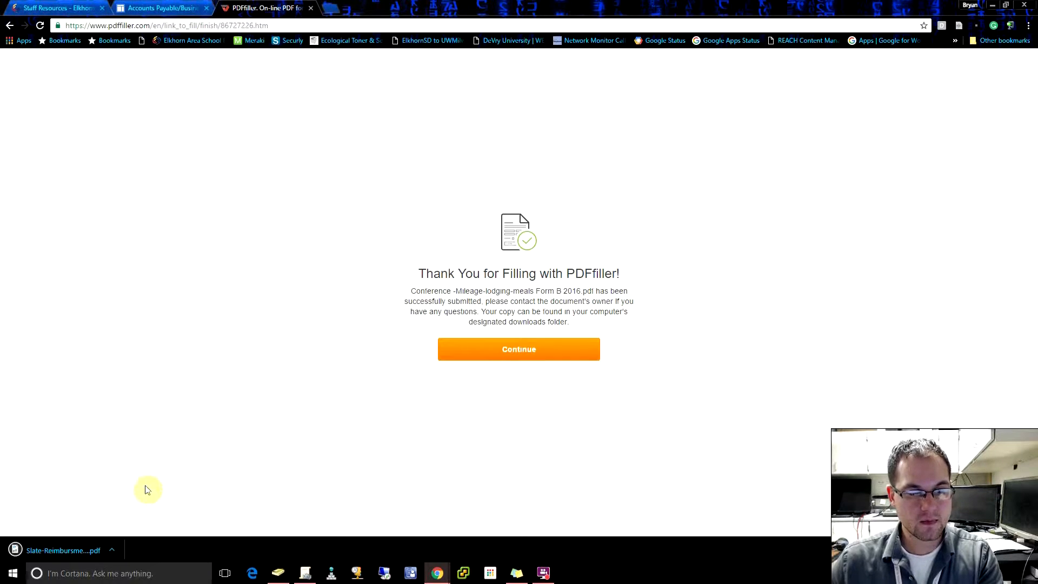
# Step: Show the downloaded PDF in its folder, open it in Acrobat Reader DC and dismiss the introduction window
pyautogui.rightClick(66, 550)
pyautogui.click(128, 525)
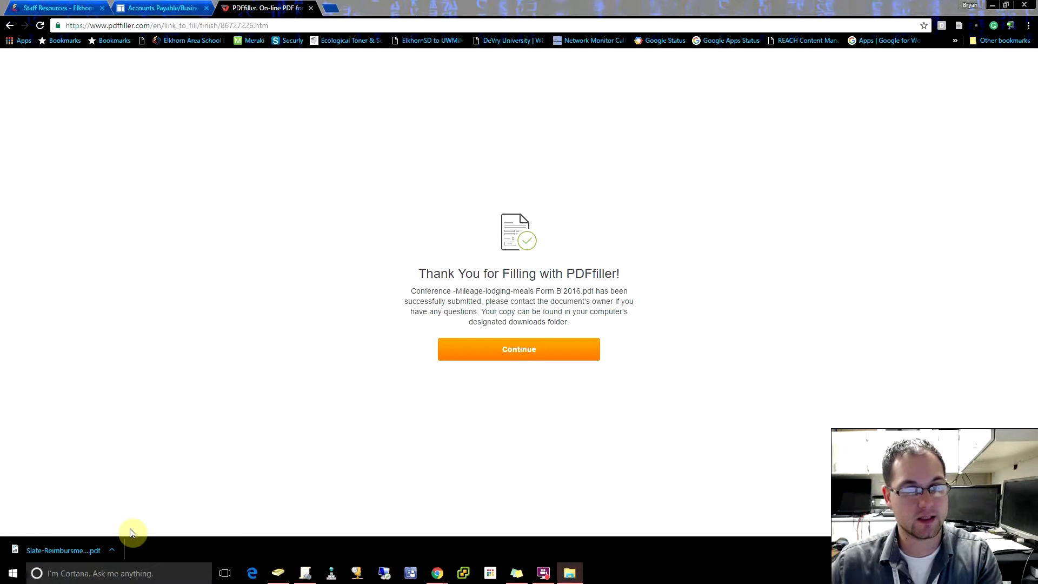
pyautogui.moveTo(1037, 11); pyautogui.dragTo(451, 63)
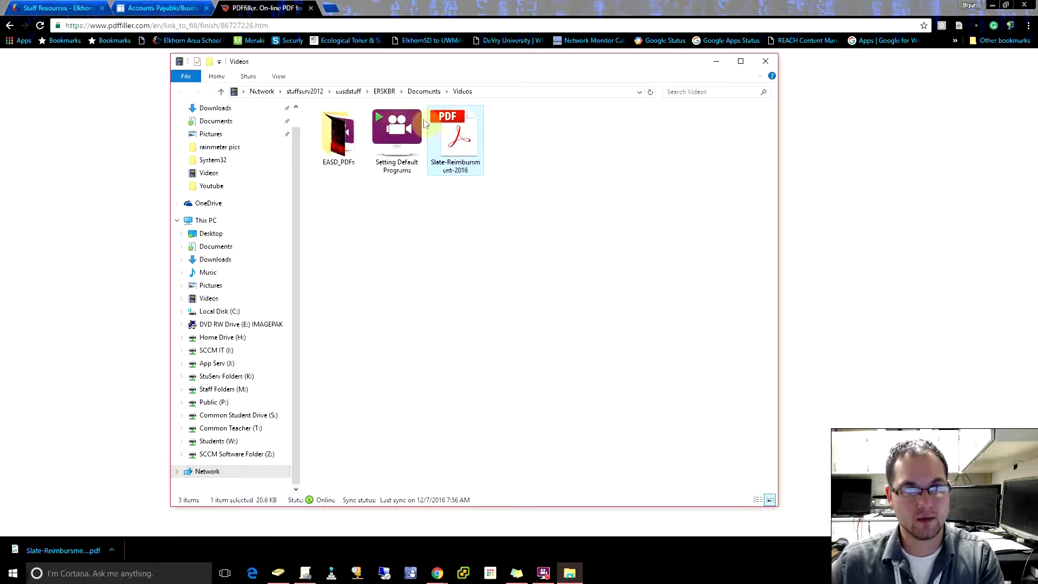
pyautogui.doubleClick(457, 150)
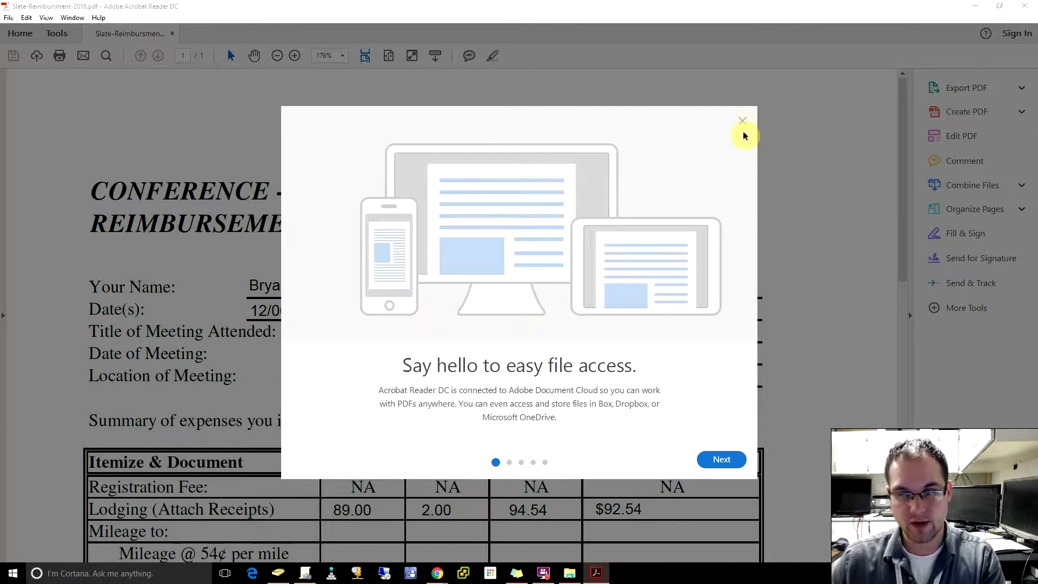
pyautogui.click(743, 122)
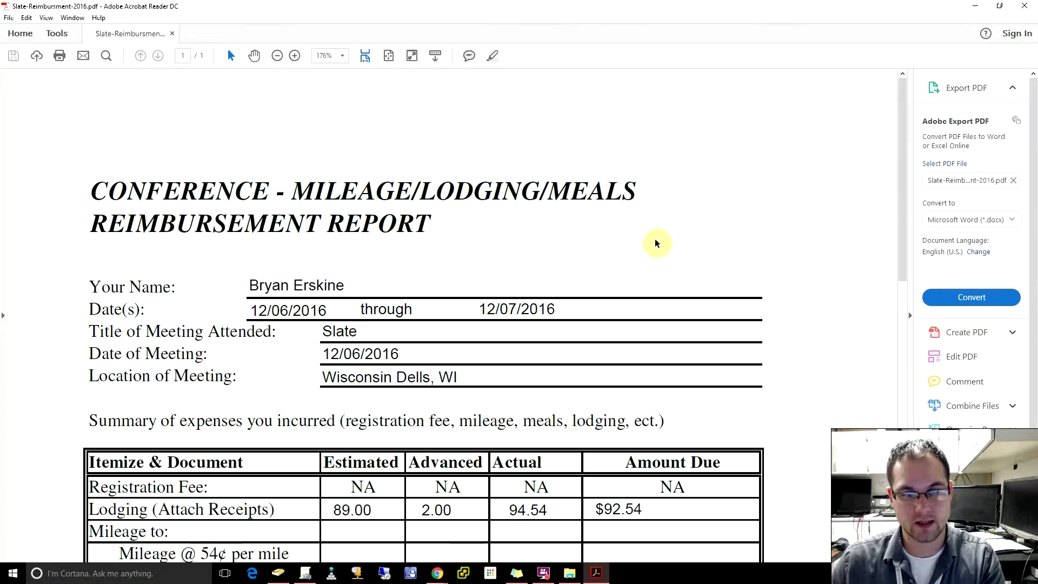
# Step: Examine the downloaded reimbursement report, from the meeting details through the expense table to the reimbursement requested and code
pyautogui.scroll(-8, 656, 240)
pyautogui.scroll(-4, 657, 246)
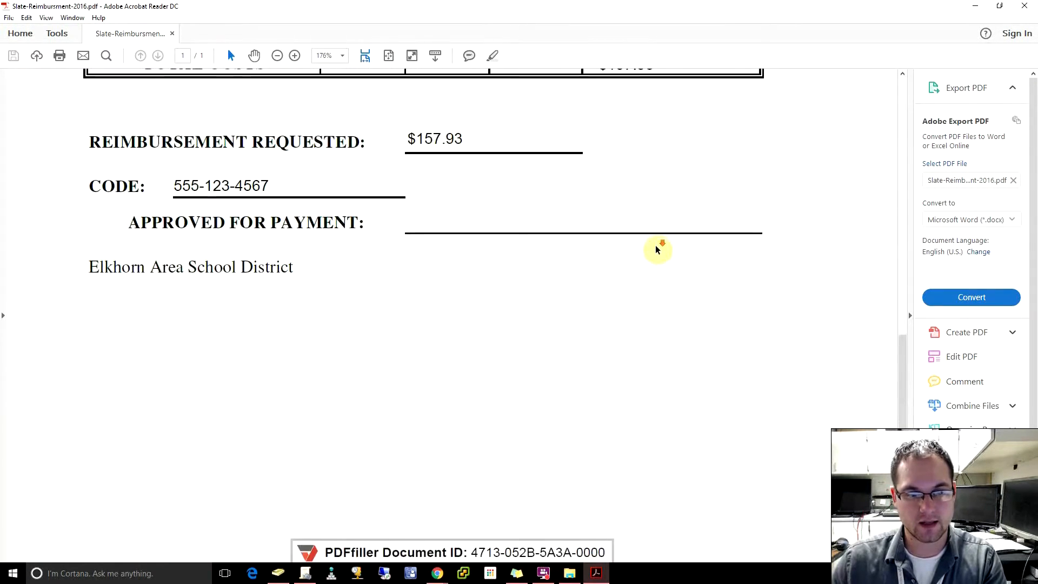
pyautogui.scroll(3, 657, 249)
pyautogui.scroll(9, 657, 252)
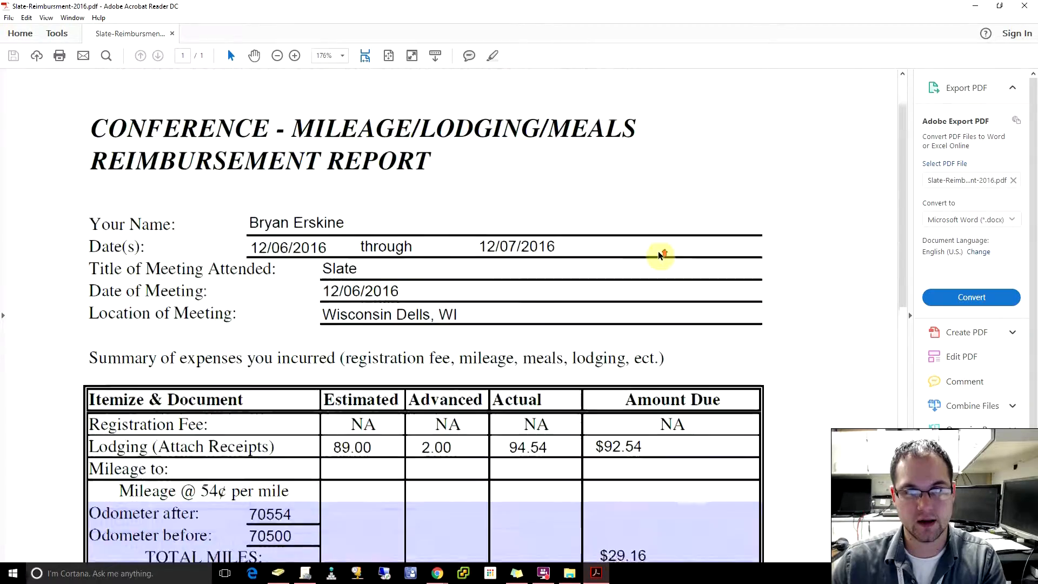
pyautogui.scroll(-3, 663, 253)
pyautogui.scroll(-9, 666, 256)
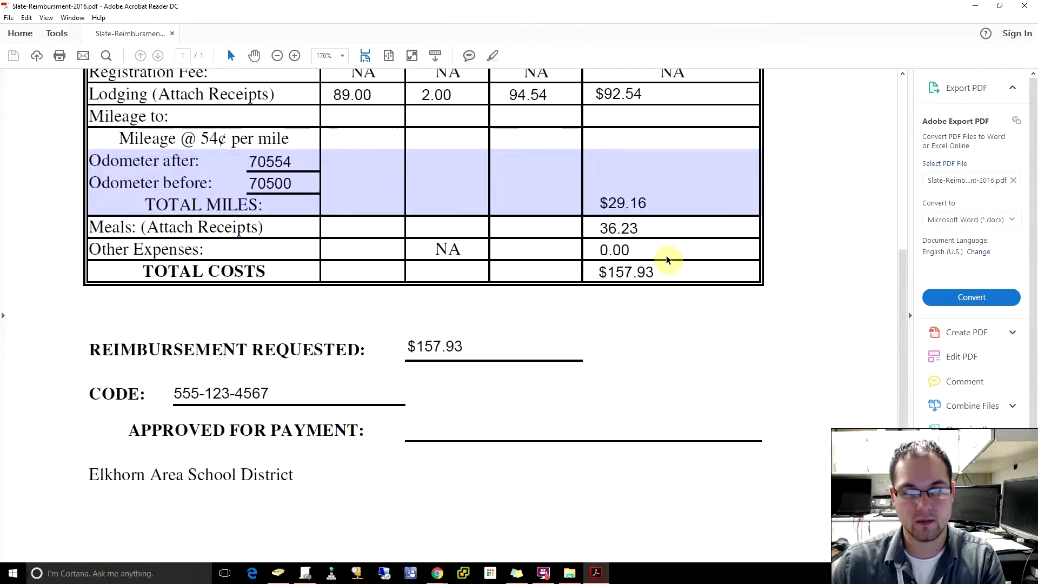
pyautogui.scroll(4, 667, 265)
pyautogui.scroll(8, 674, 273)
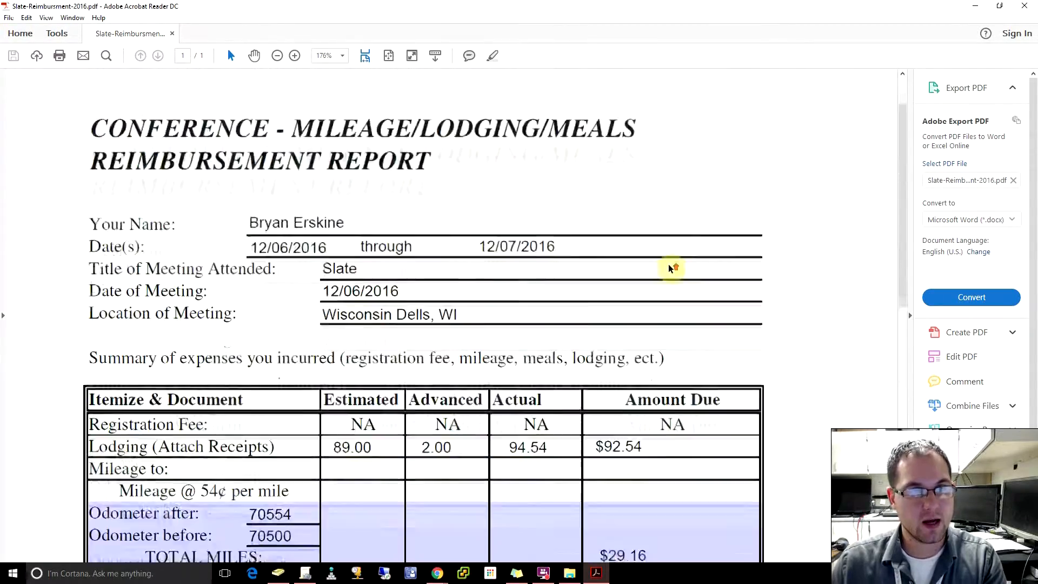
# Step: Check the print settings for the report, close them without printing, and view the expense table
pyautogui.click(59, 56)
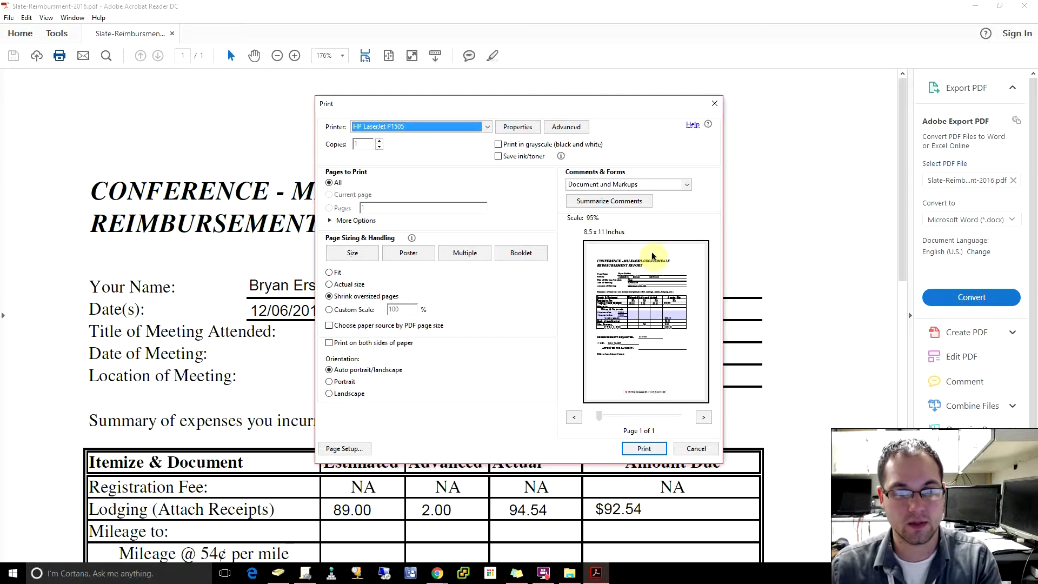
pyautogui.click(700, 449)
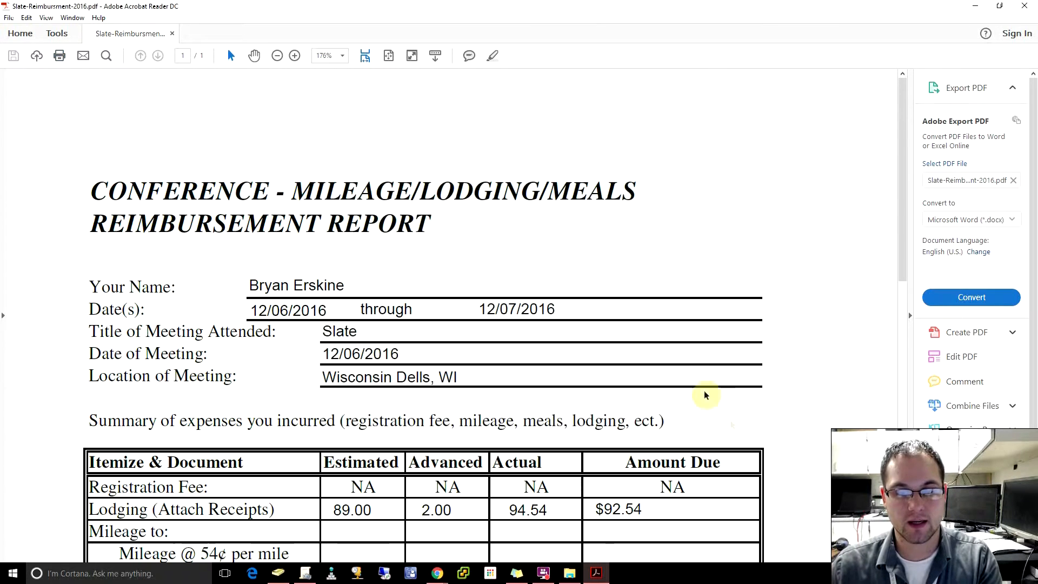
pyautogui.scroll(-10, 660, 344)
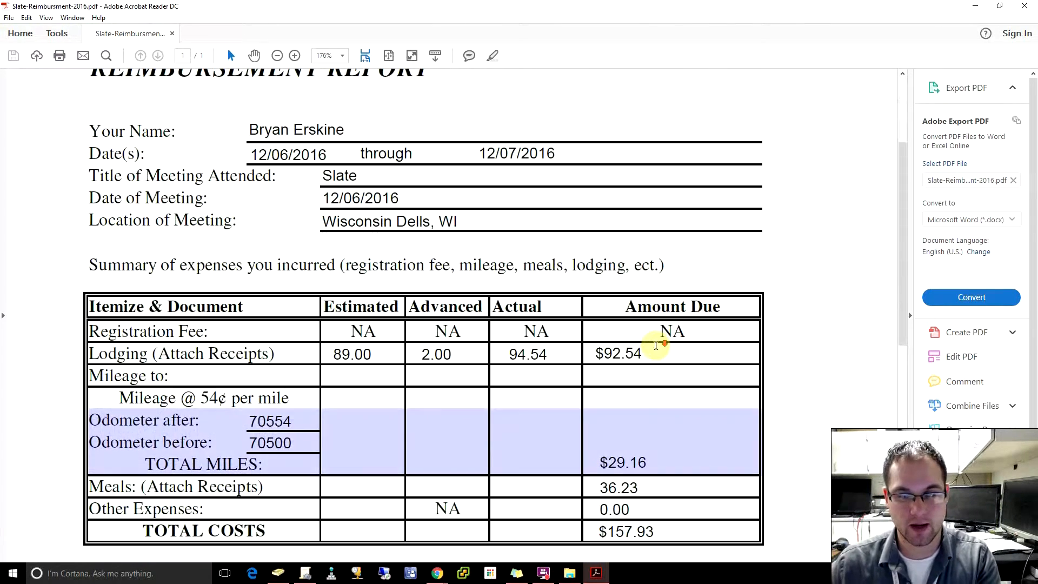